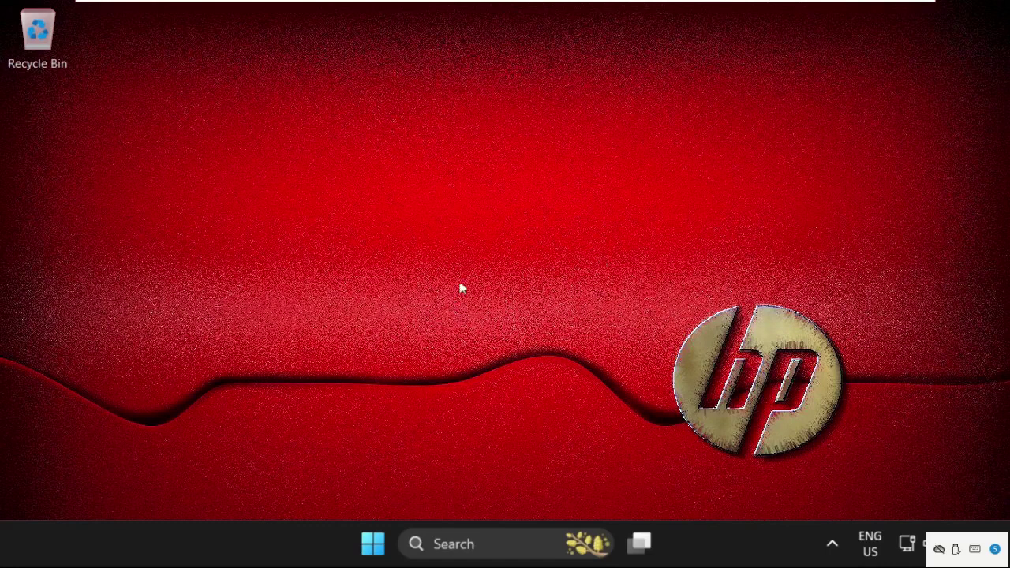
Step: Open Windows Settings on the Privacy & security page and shrink the window from its maximized size
click(449, 543)
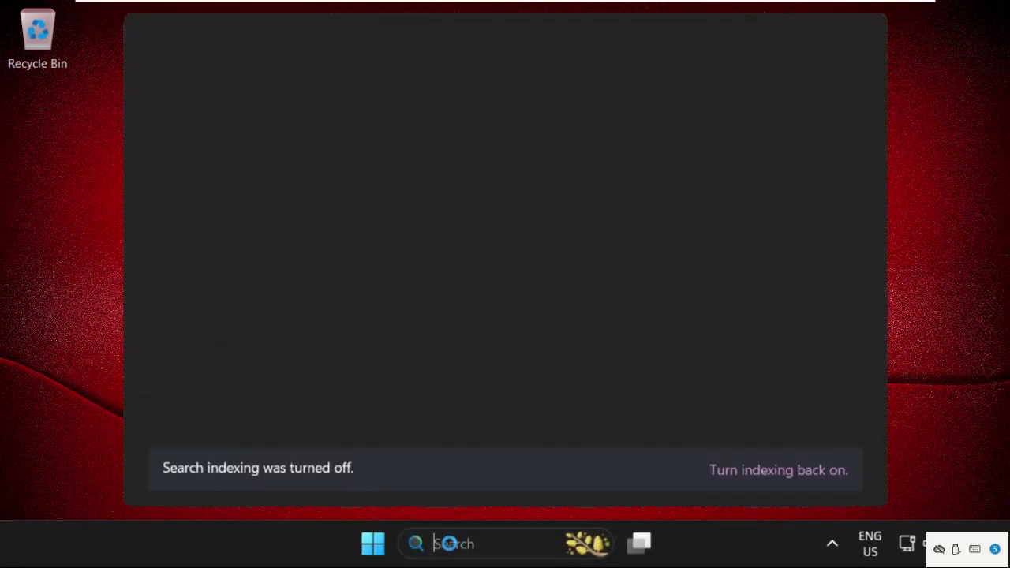
text(settings)
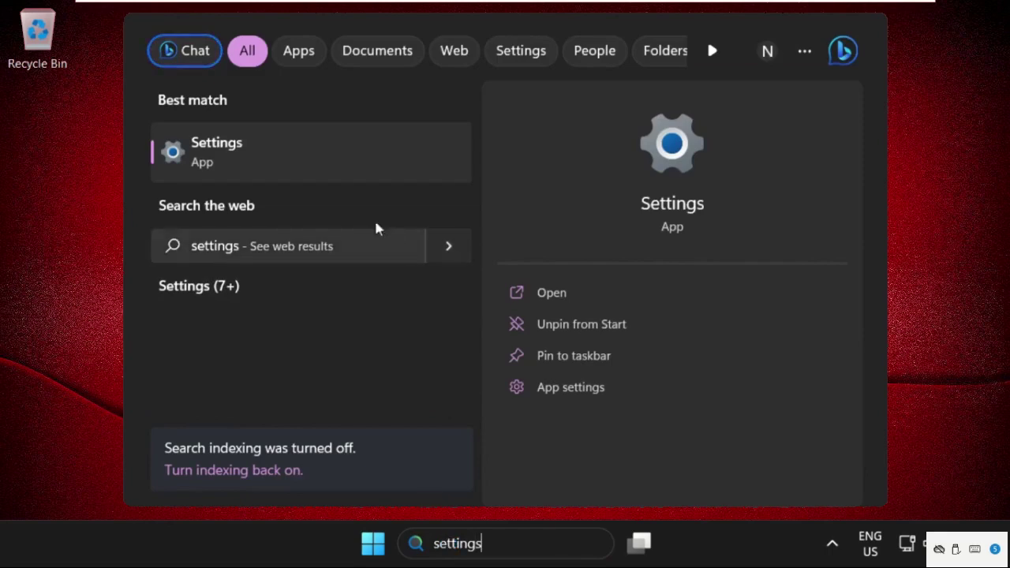
click(299, 169)
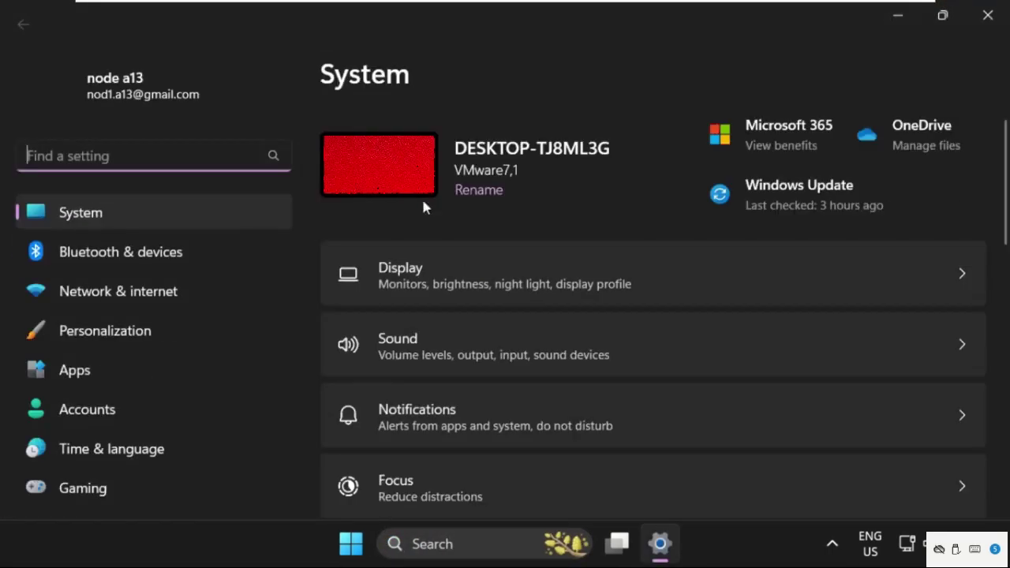
scroll(138, 379, down, 3)
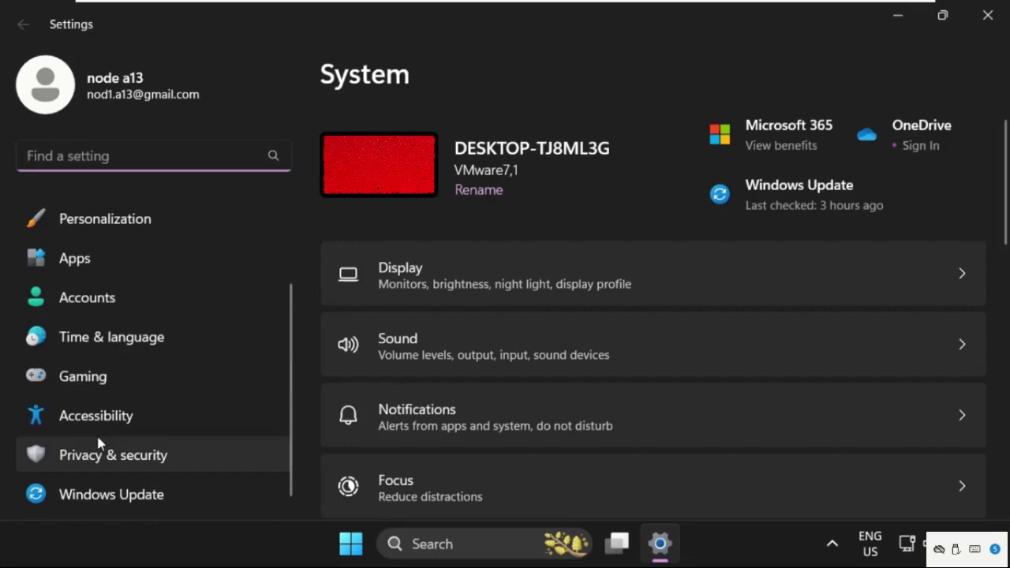
click(103, 462)
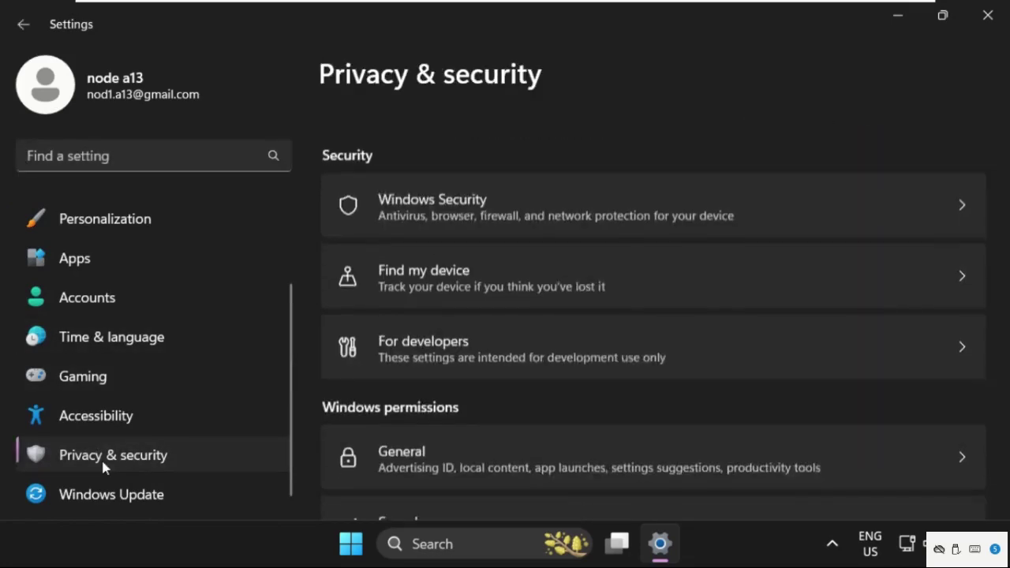
double_click(618, 17)
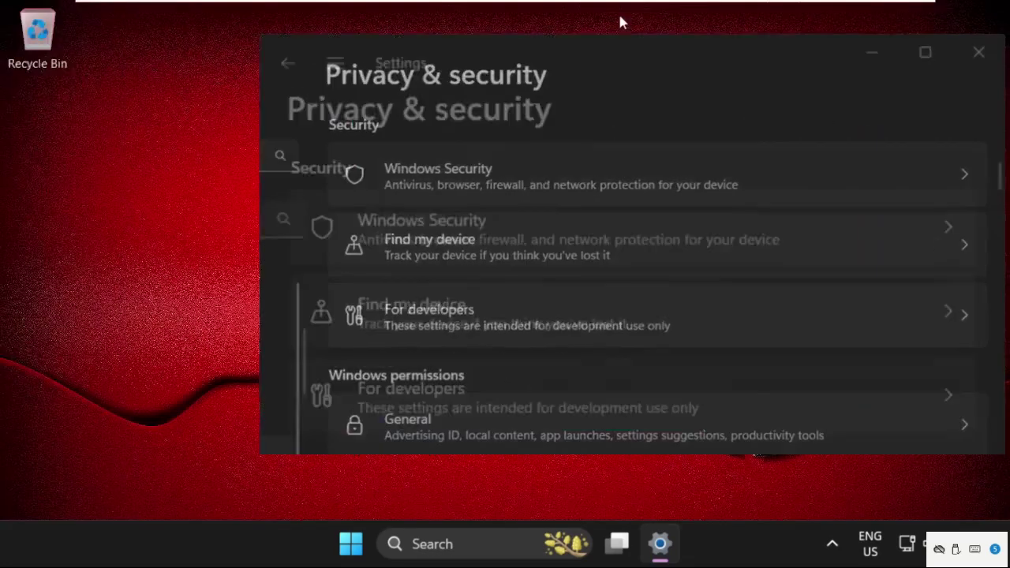
Step: Turn on Microphone access under the app permissions and close Settings
scroll(605, 279, down, 4)
scroll(539, 276, down, 3)
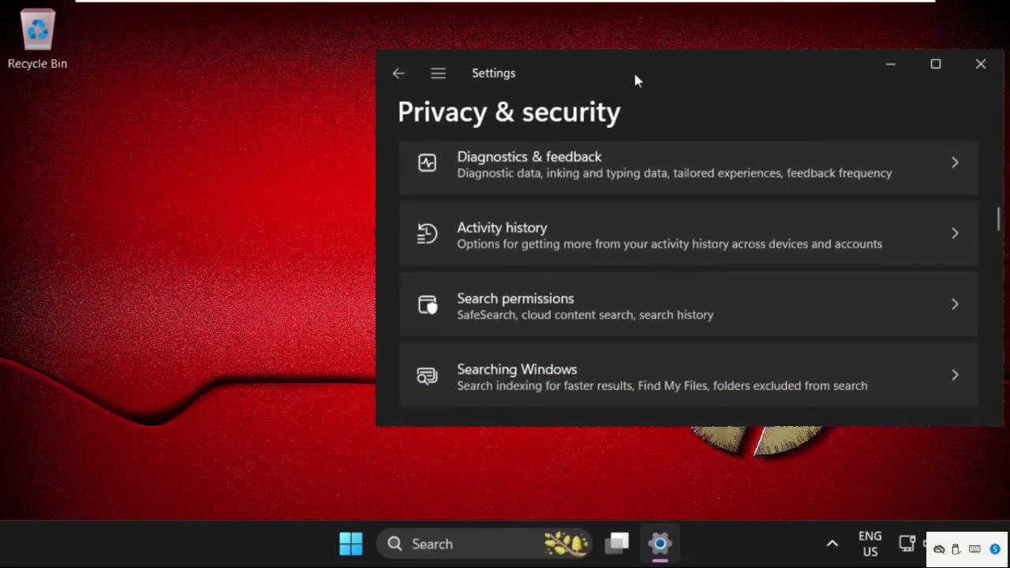
drag(635, 79, 512, 68)
scroll(464, 236, down, 9)
scroll(464, 254, up, 2)
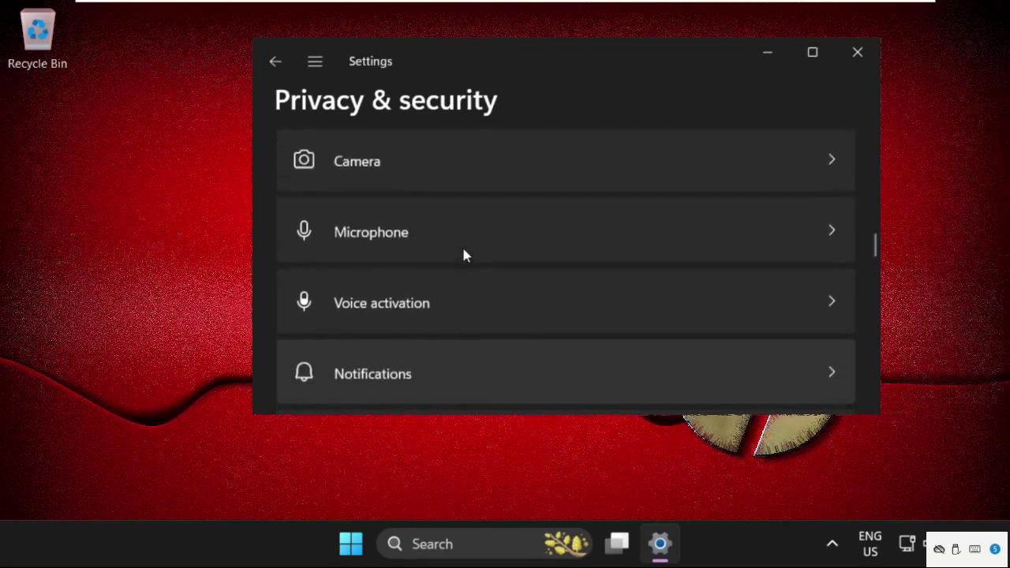
scroll(464, 254, up, 1)
scroll(406, 289, up, 2)
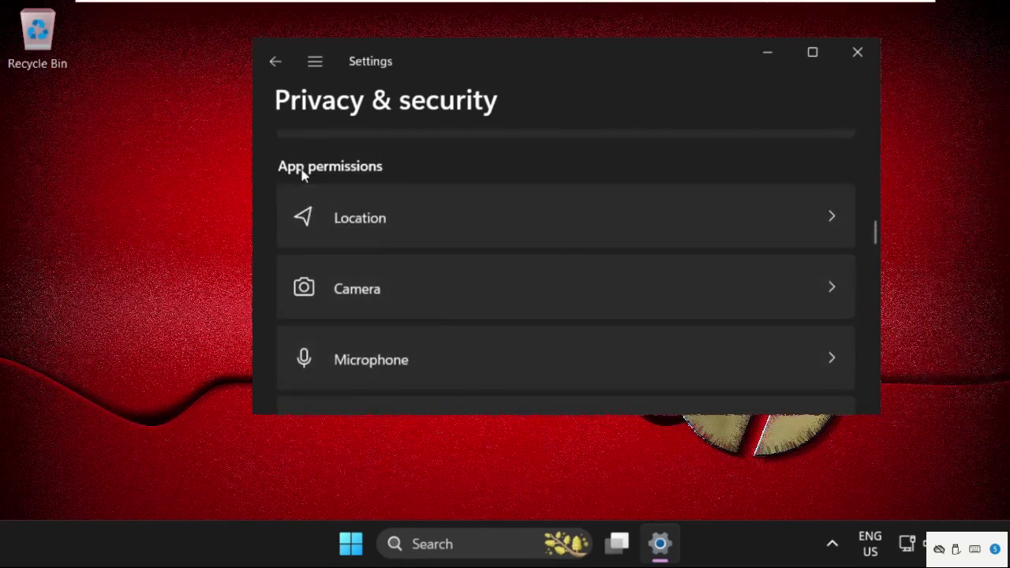
scroll(398, 253, down, 1)
click(392, 318)
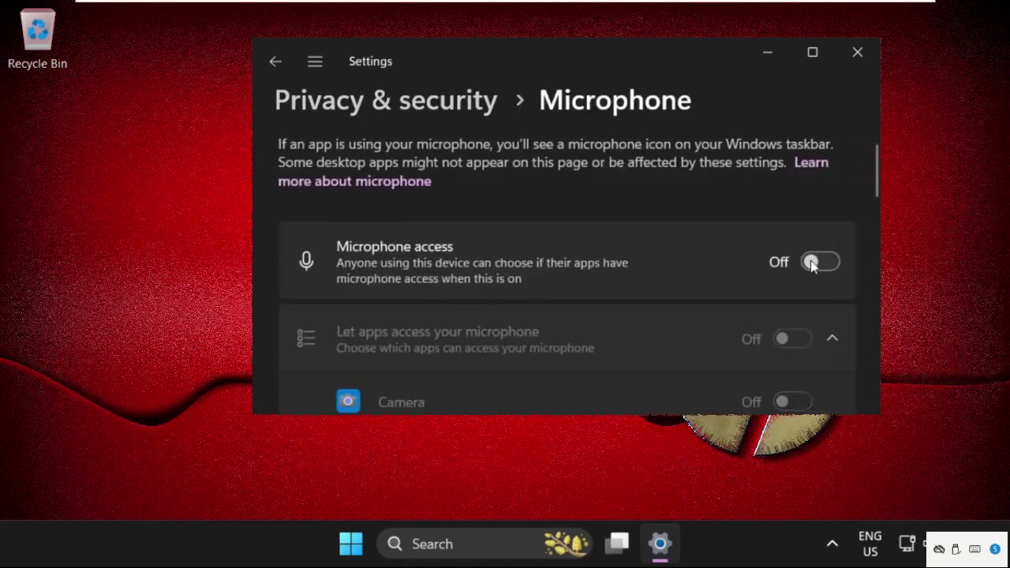
click(817, 263)
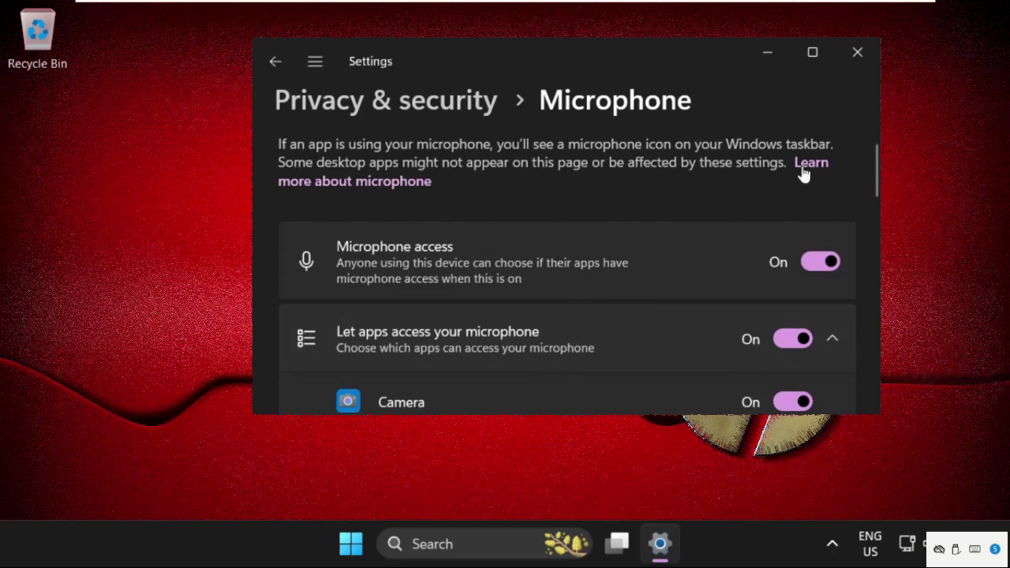
click(868, 53)
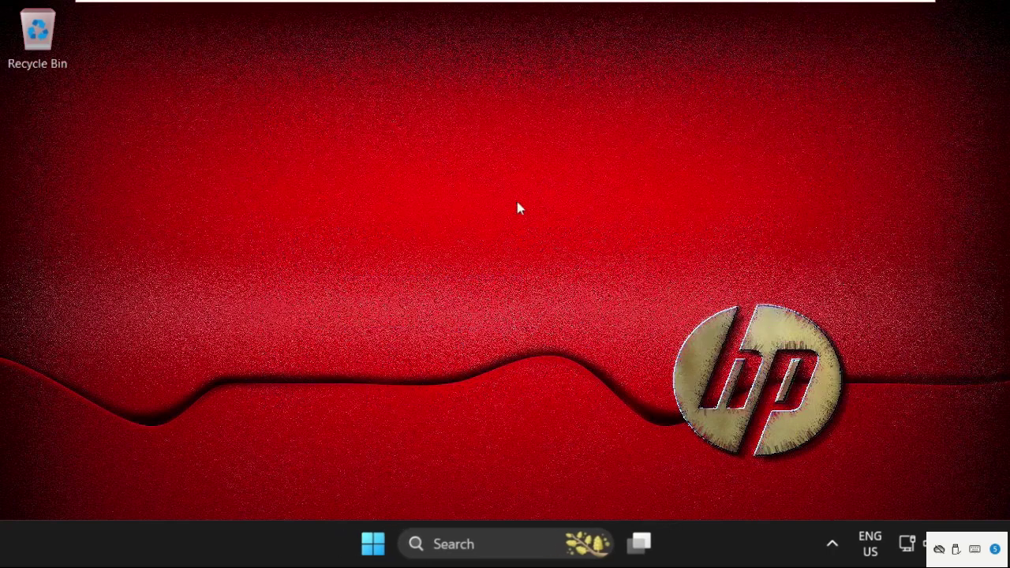
Step: Open the Windows Services app and shrink its window from its maximized size
click(447, 539)
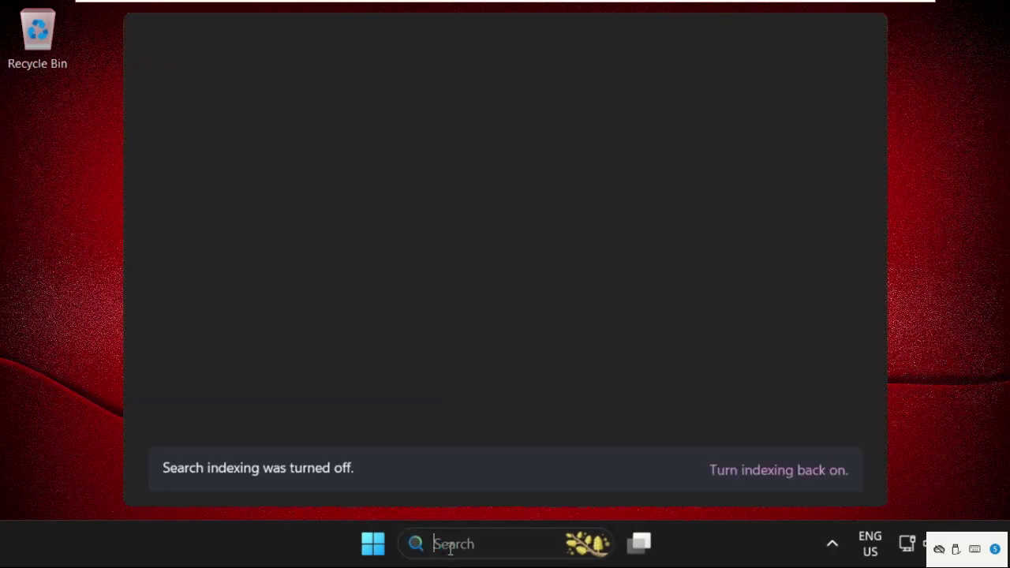
text(services)
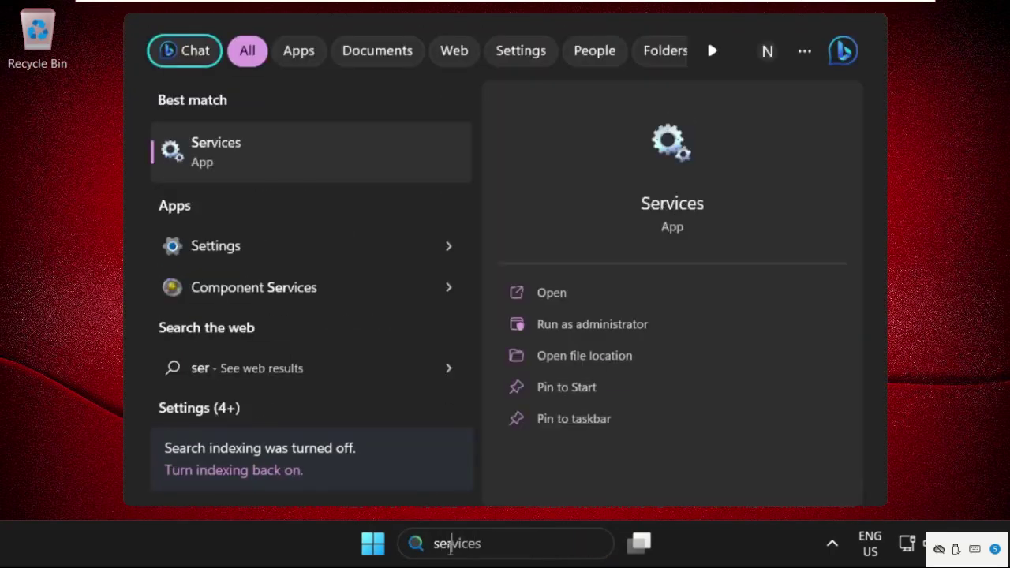
click(358, 162)
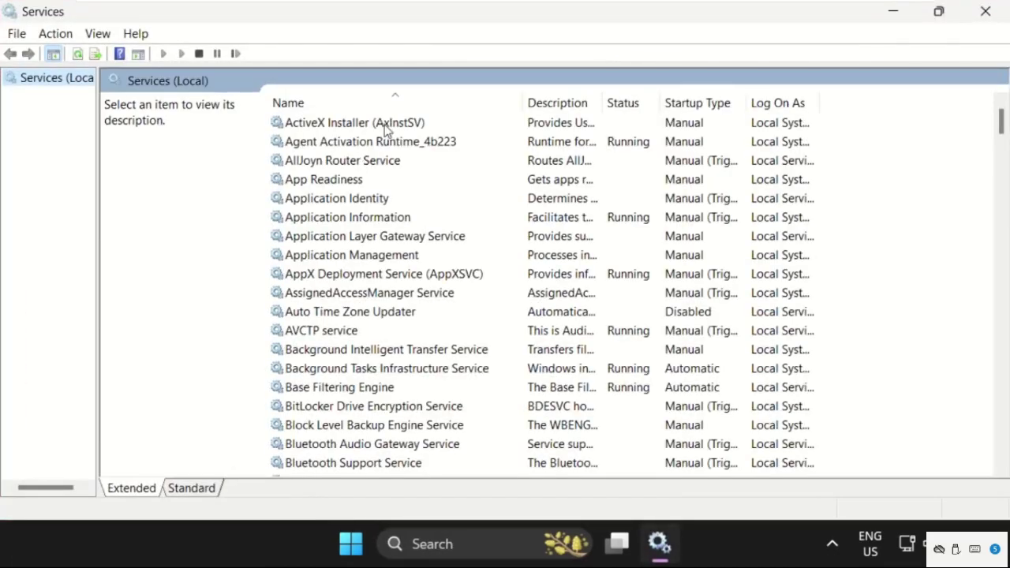
scroll(377, 282, down, 6)
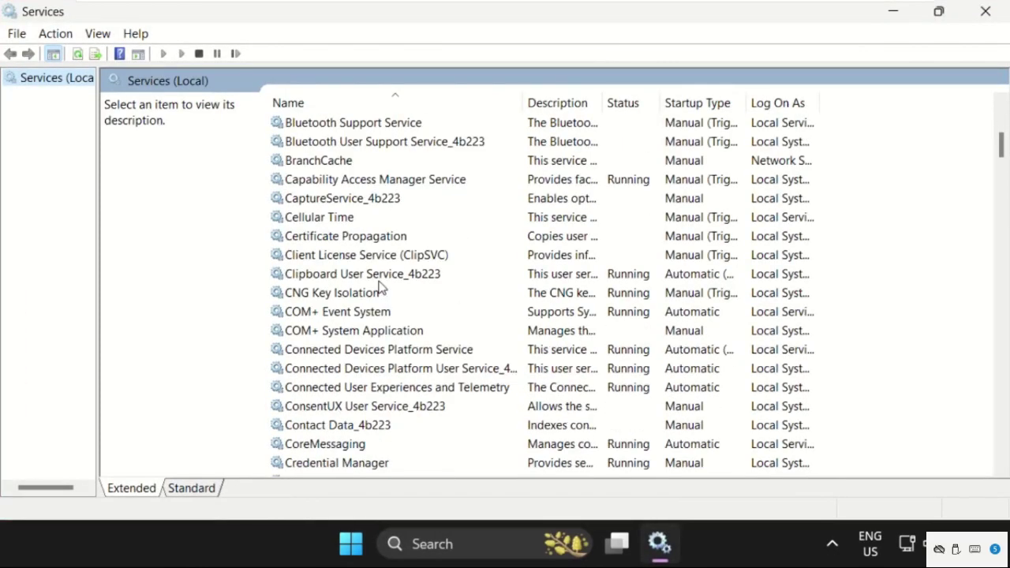
double_click(668, 22)
Step: Find the Performance Logs & Alerts service in the list and open its properties
scroll(545, 292, down, 5)
click(546, 286)
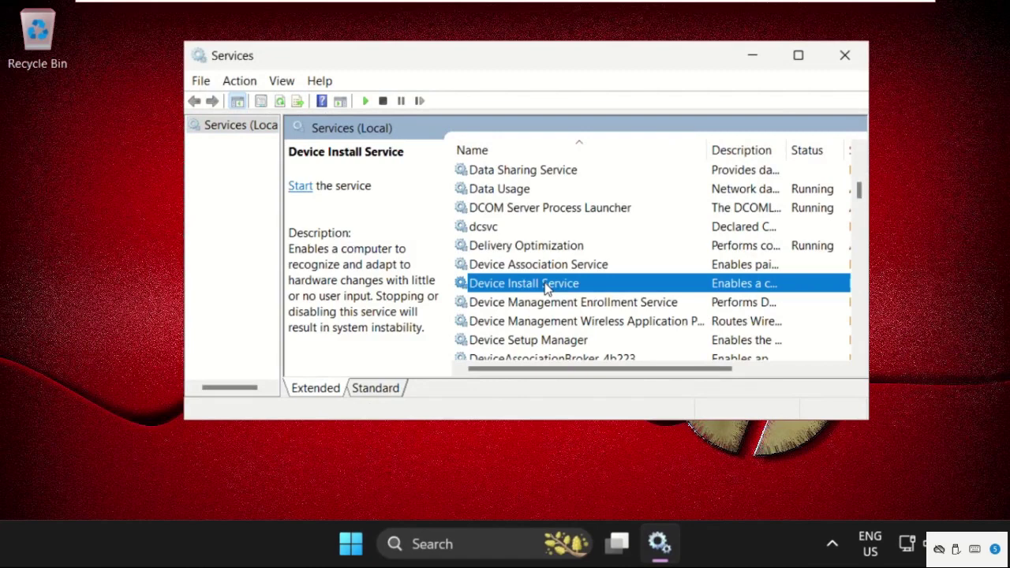
text(oppa)
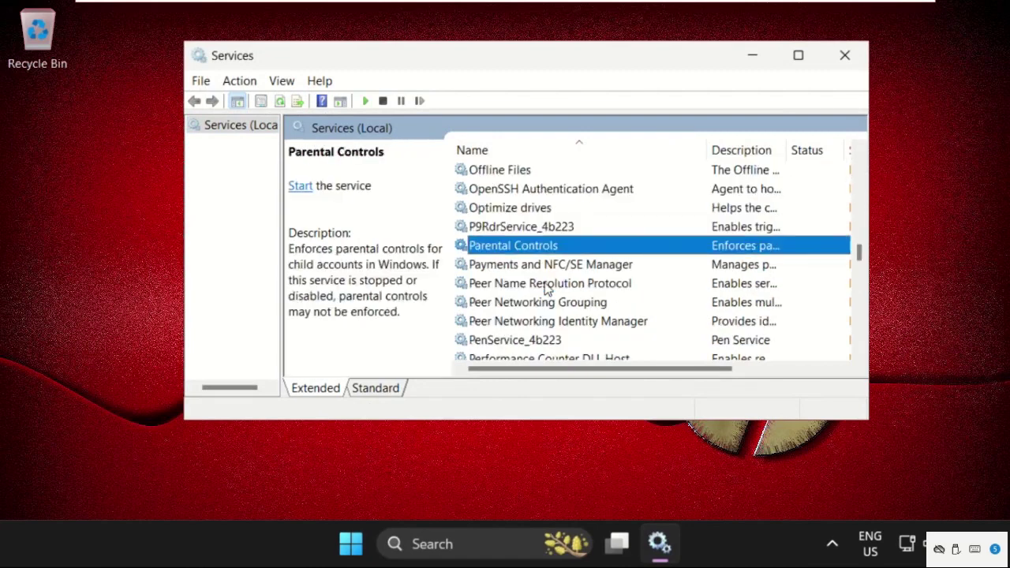
click(543, 286)
scroll(632, 280, down, 3)
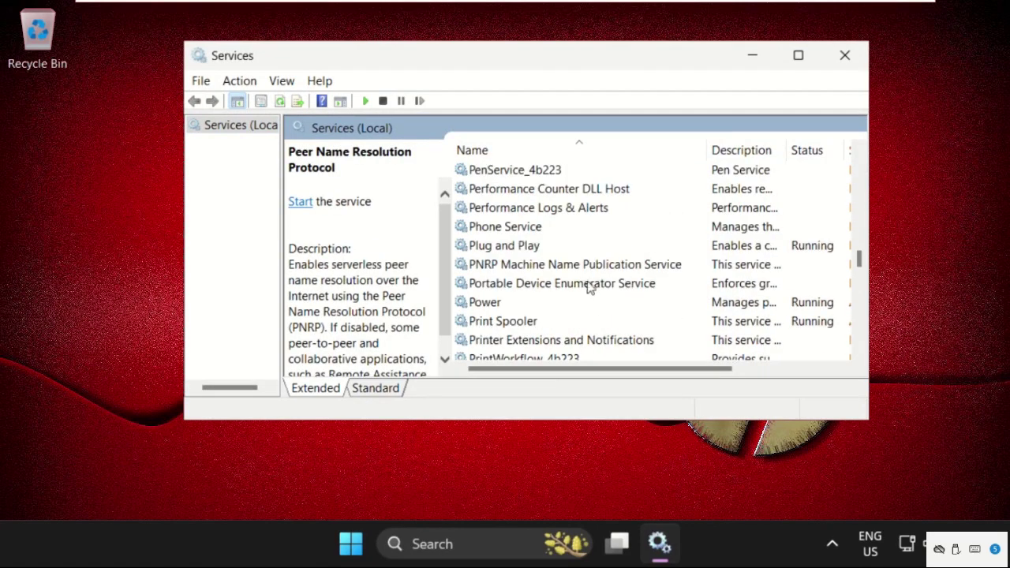
click(550, 213)
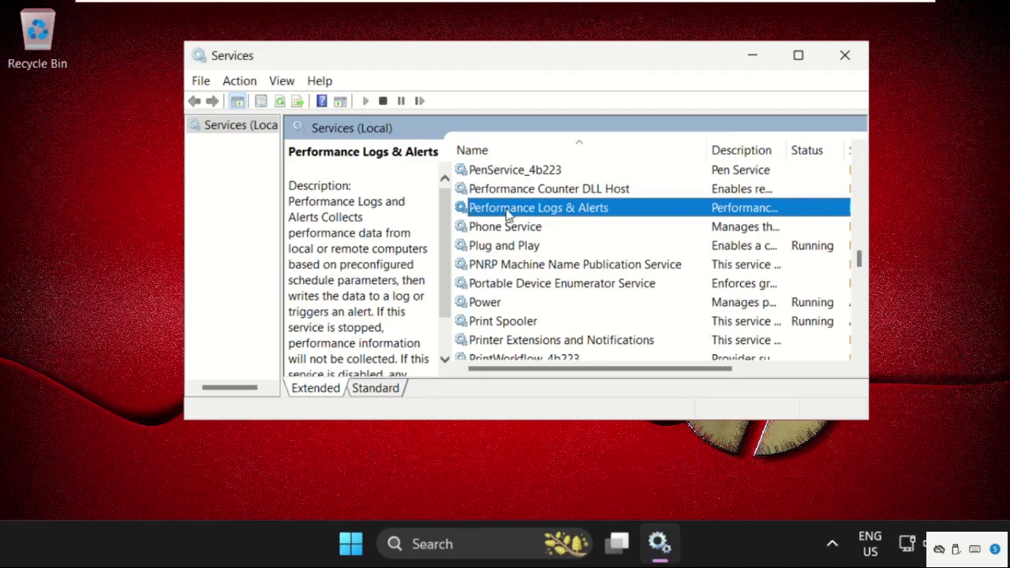
double_click(505, 209)
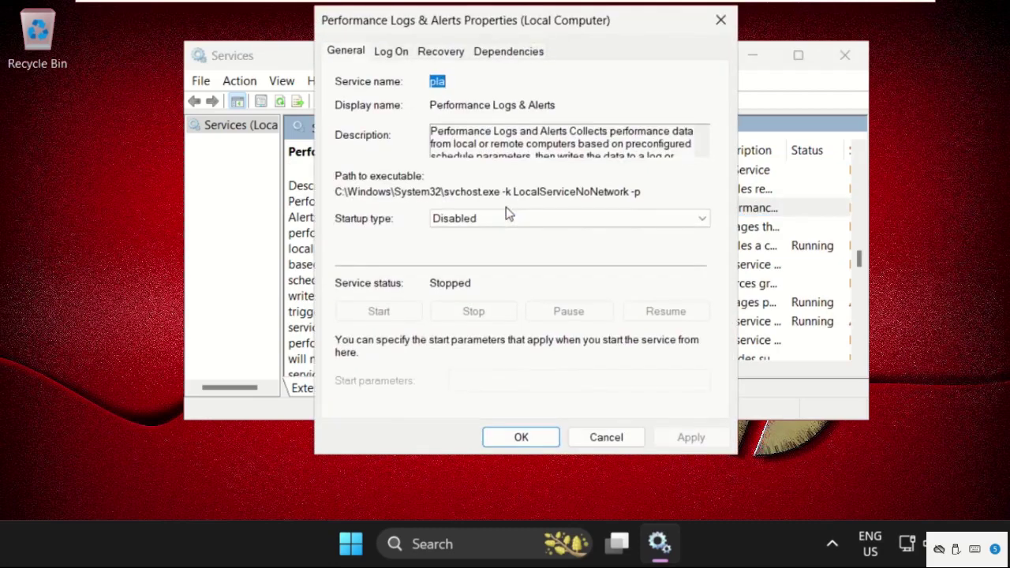
Step: Set the Performance Logs & Alerts startup type to Automatic, start the service and close Services
drag(537, 30, 560, 64)
click(511, 254)
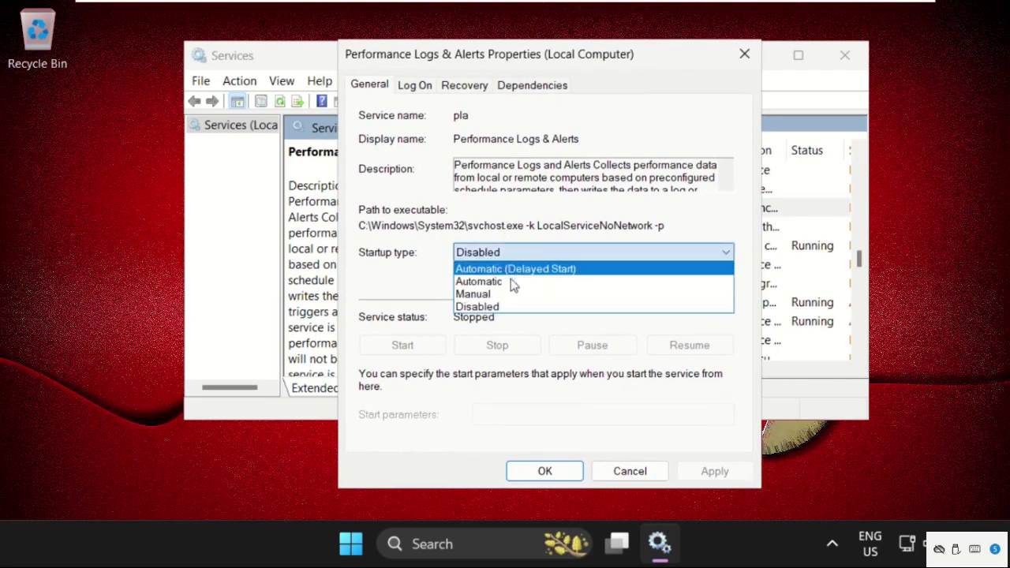
click(511, 286)
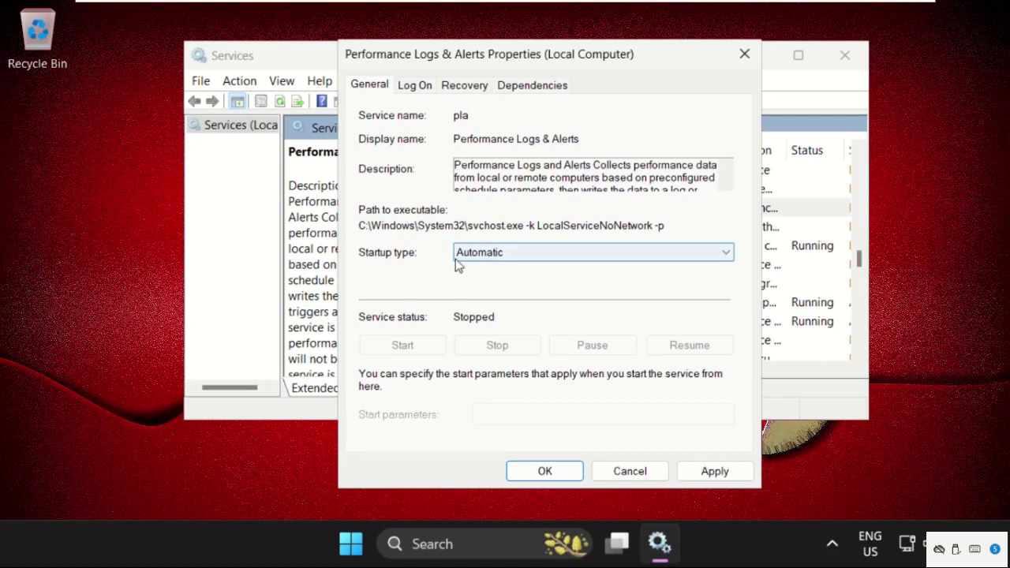
click(715, 471)
click(570, 477)
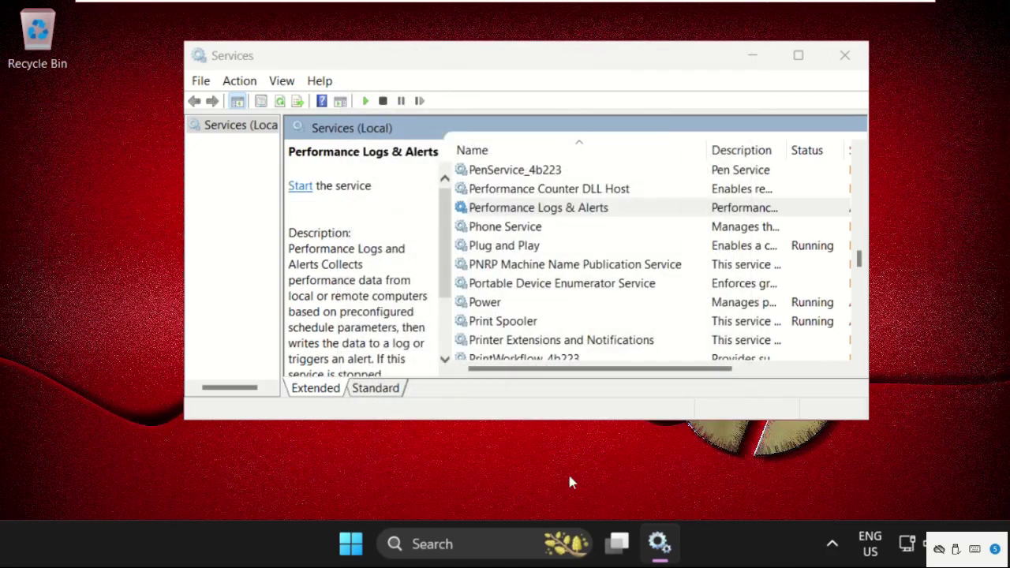
click(297, 191)
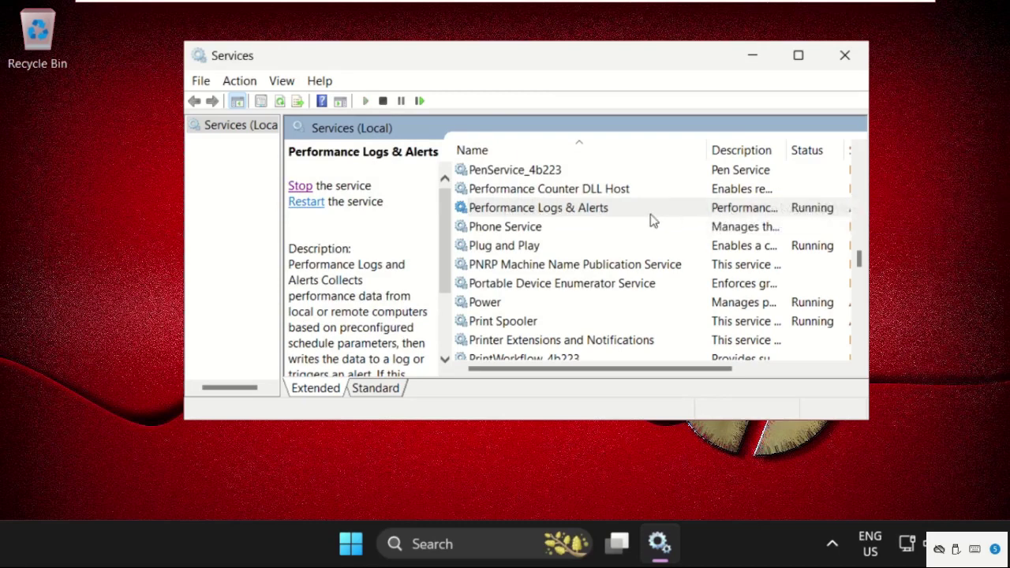
click(860, 66)
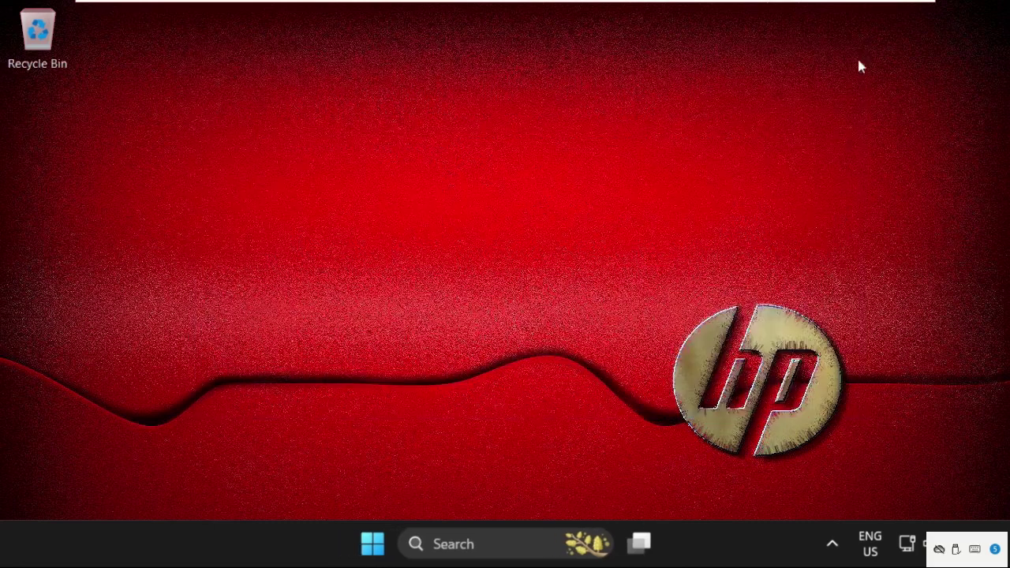
Step: Open Windows Settings and go to the About page of the System section
click(486, 534)
text(see)
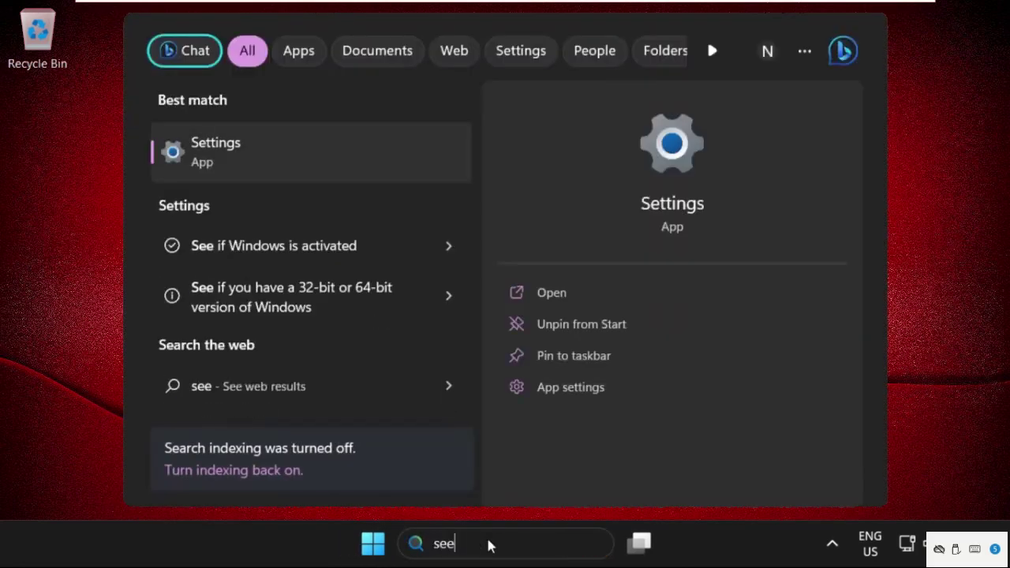
text(t)
click(292, 154)
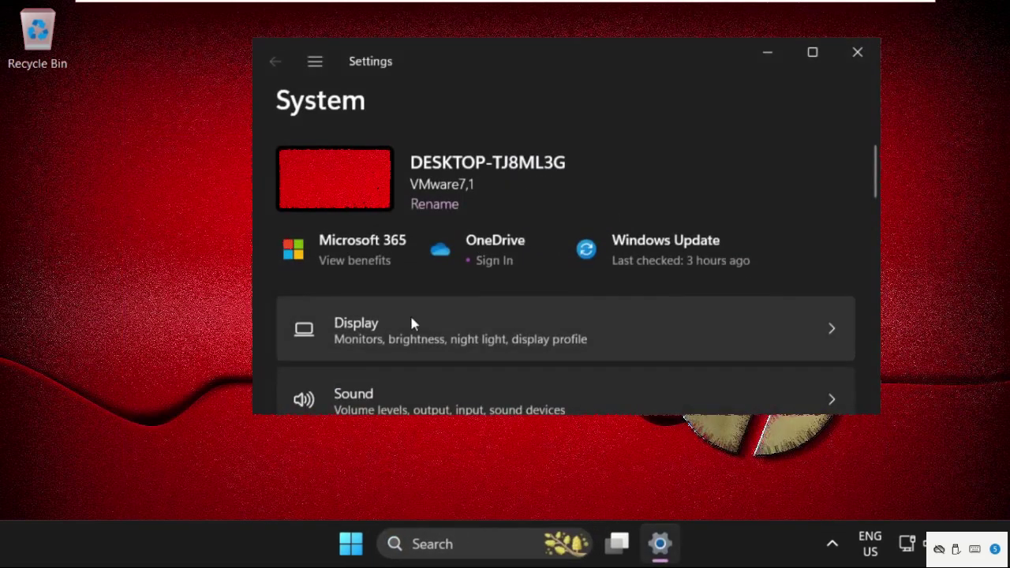
scroll(399, 237, down, 10)
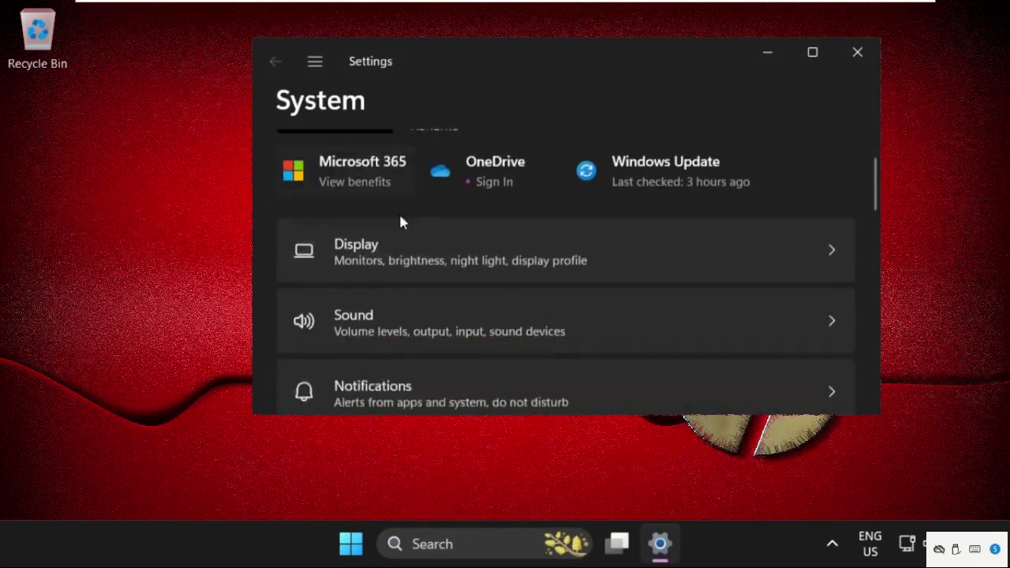
scroll(399, 267, down, 2)
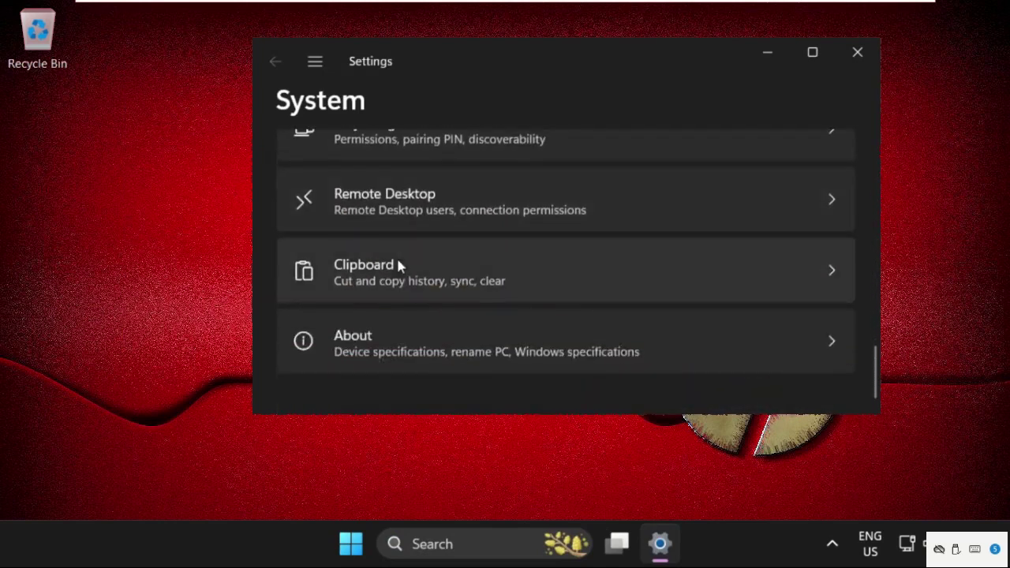
click(394, 350)
Step: Open the Device Installation Settings from the hardware section of the advanced system settings and move the dialog clear of System Properties
scroll(574, 272, down, 3)
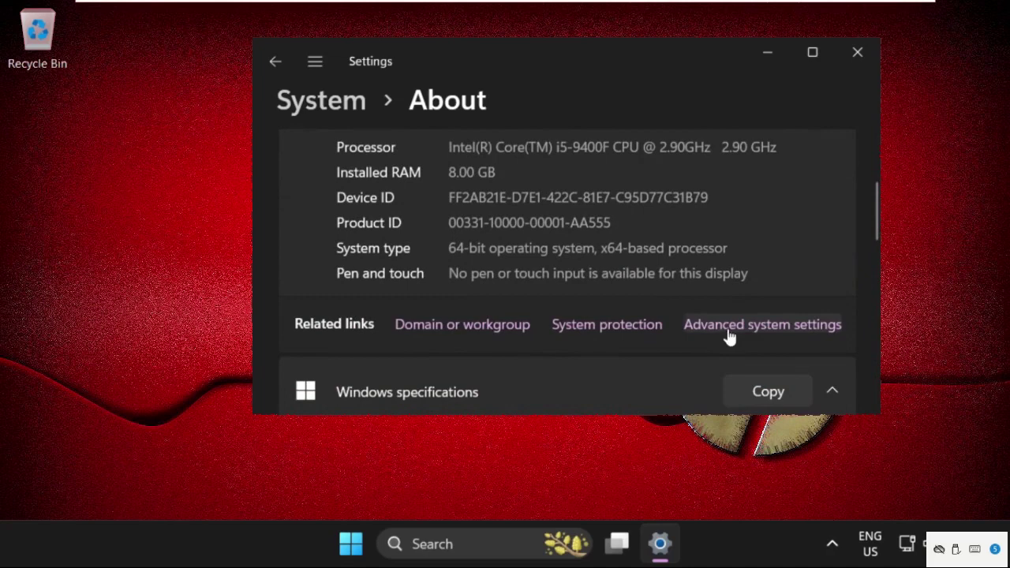
click(744, 334)
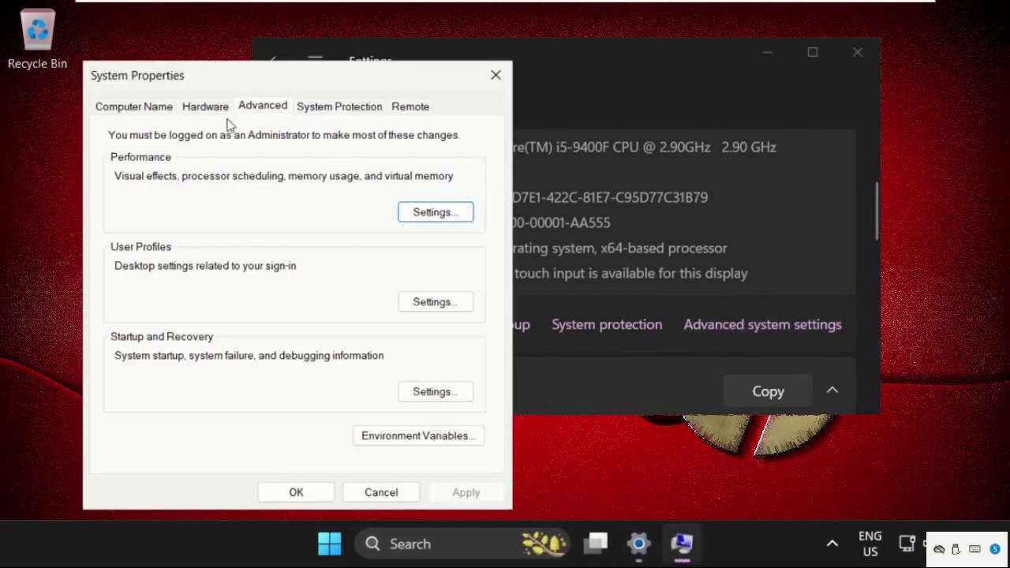
click(212, 110)
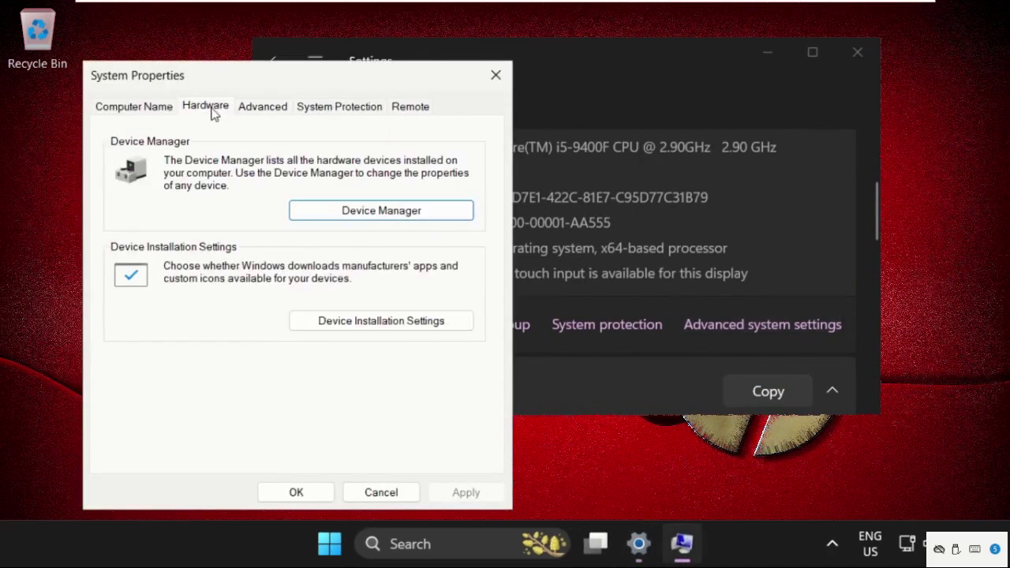
click(355, 325)
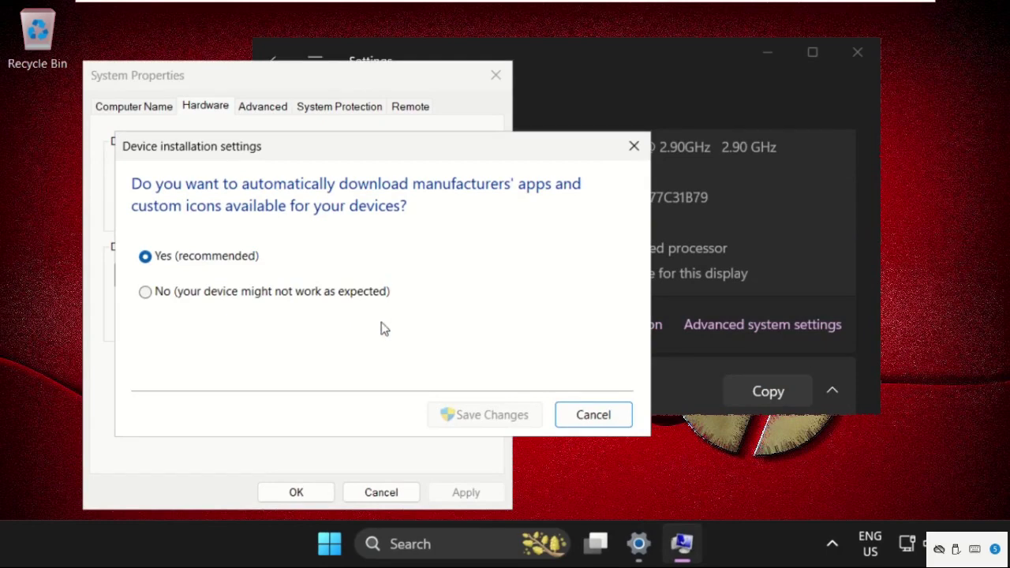
drag(289, 148, 514, 147)
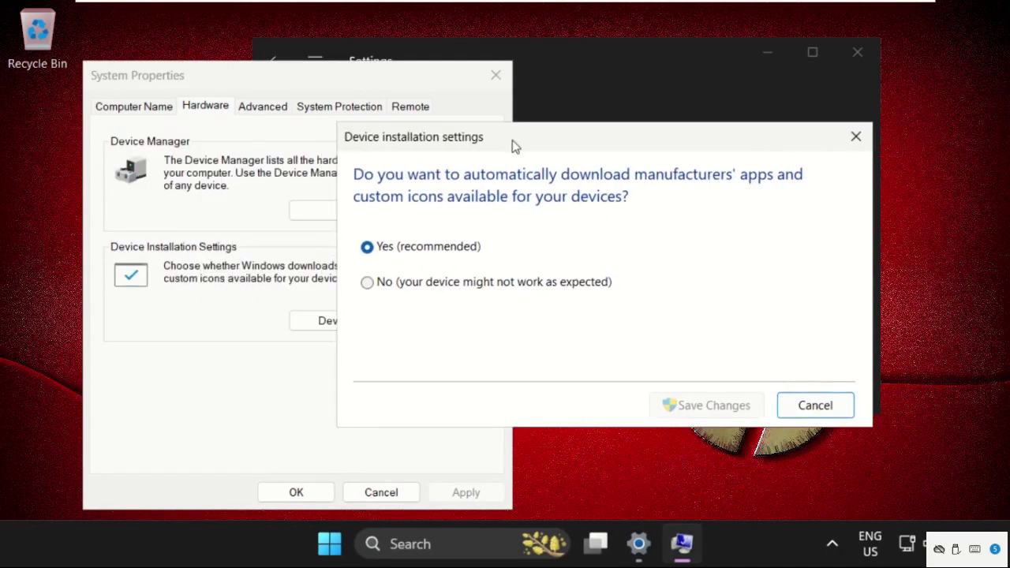
Step: Set the device installation settings to "No (your device might not work as expected)", save the change, and close System Properties and Settings
click(374, 290)
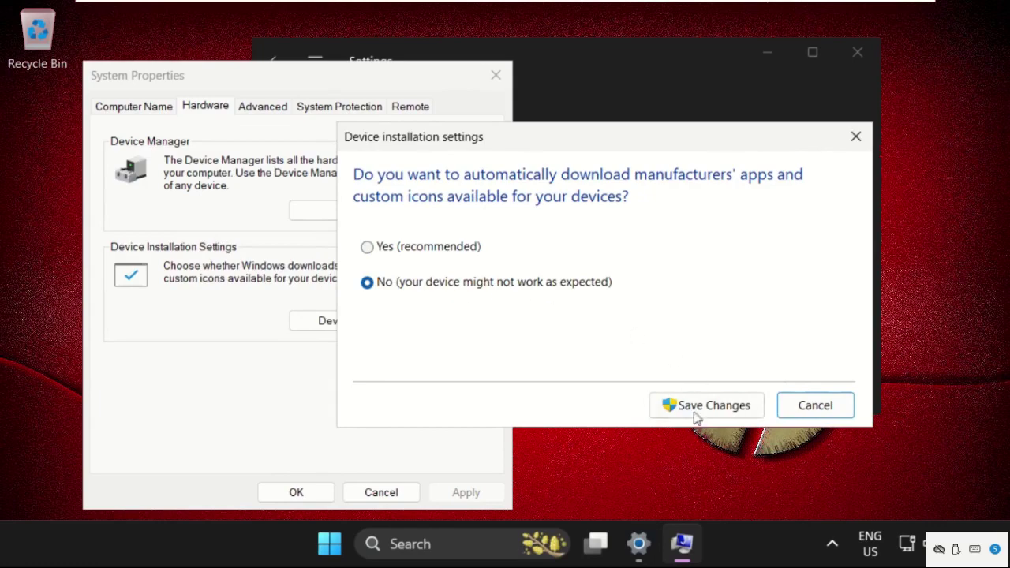
click(698, 406)
click(292, 494)
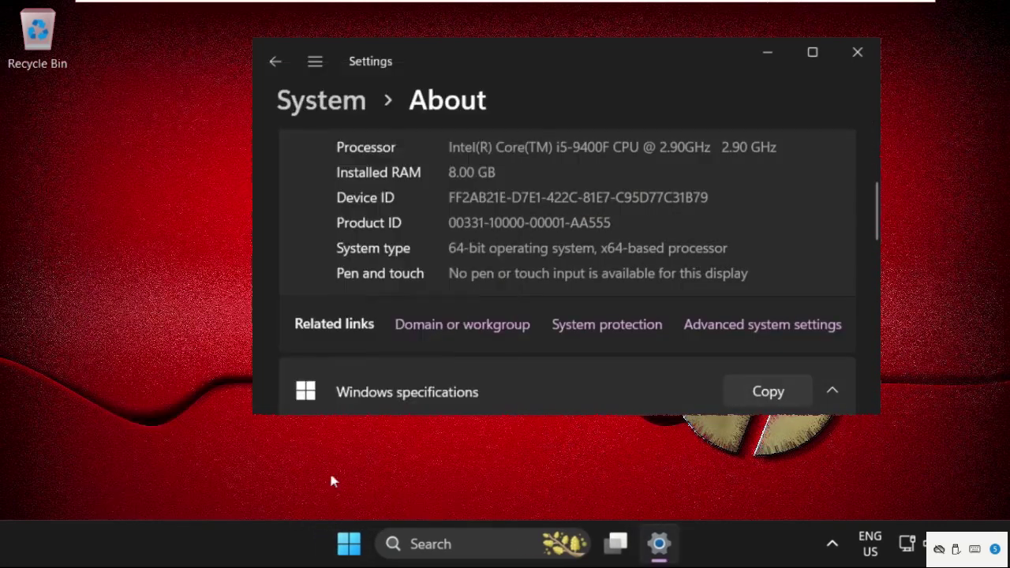
click(858, 52)
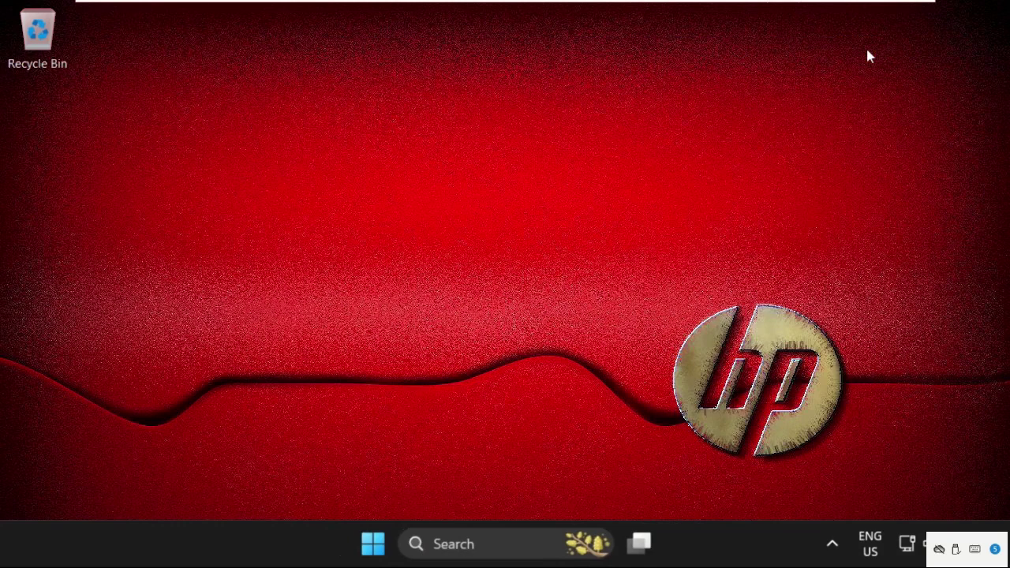
Step: Search Windows for Device Manager, open it and move its window toward the middle of the desktop
click(473, 537)
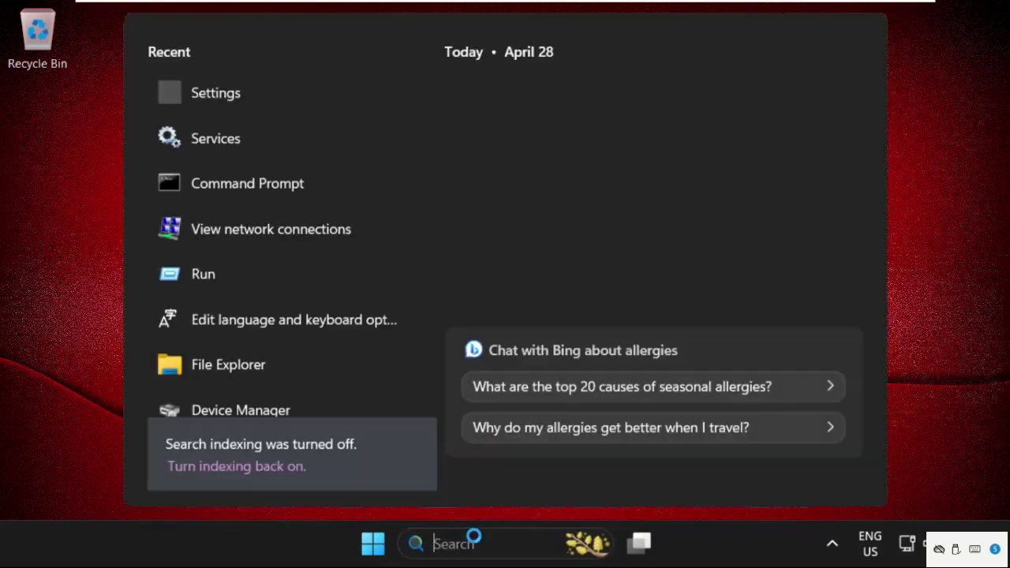
text(devi)
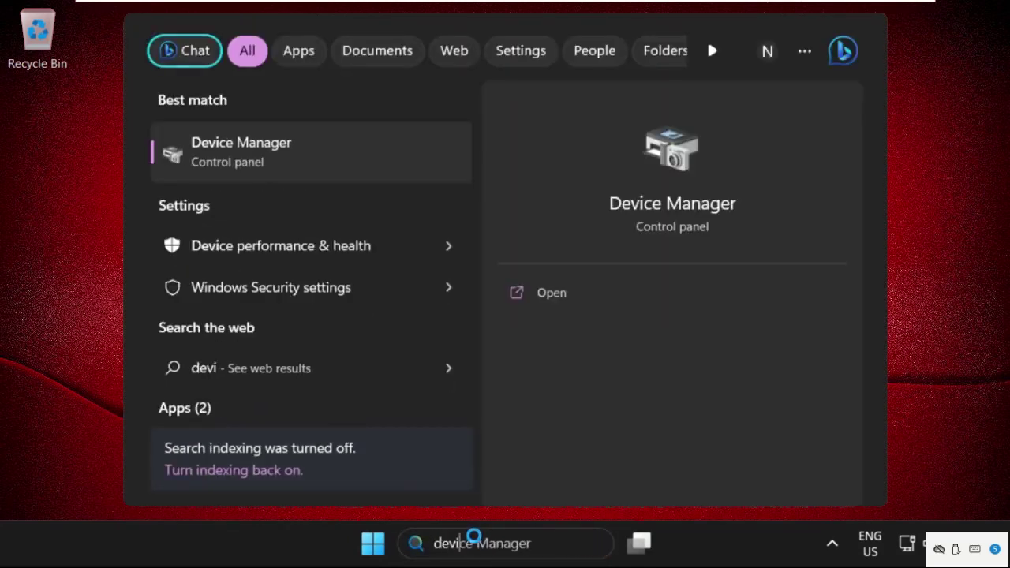
click(281, 162)
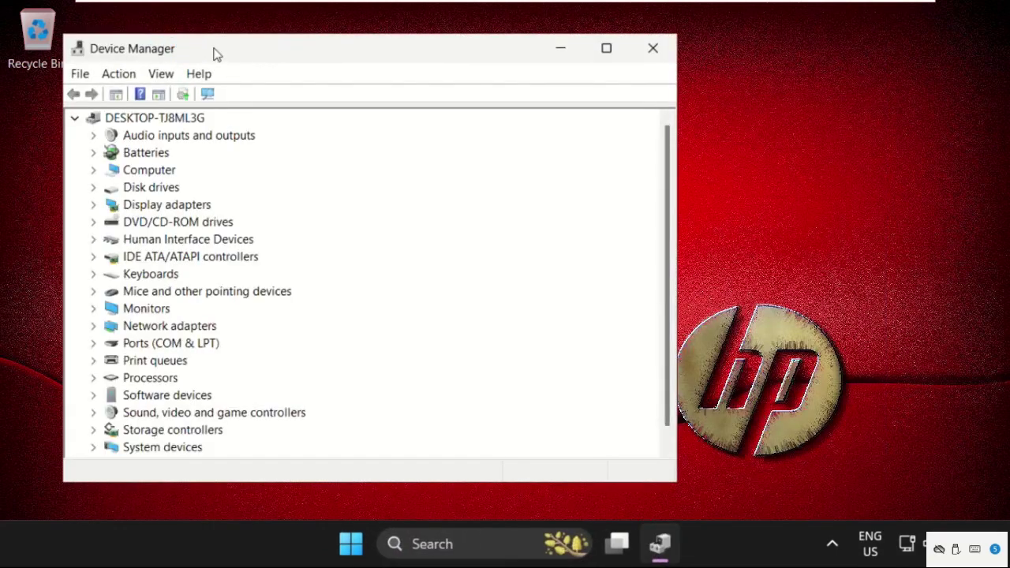
drag(214, 54, 373, 63)
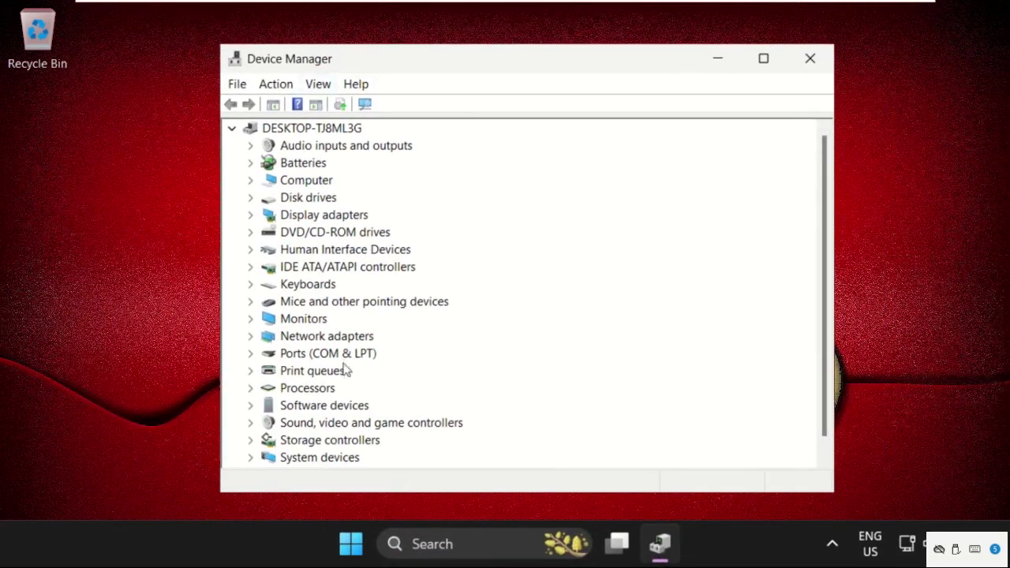
Step: Open the driver properties of the High Definition Audio Device under Sound, video and game controllers
scroll(313, 336, down, 1)
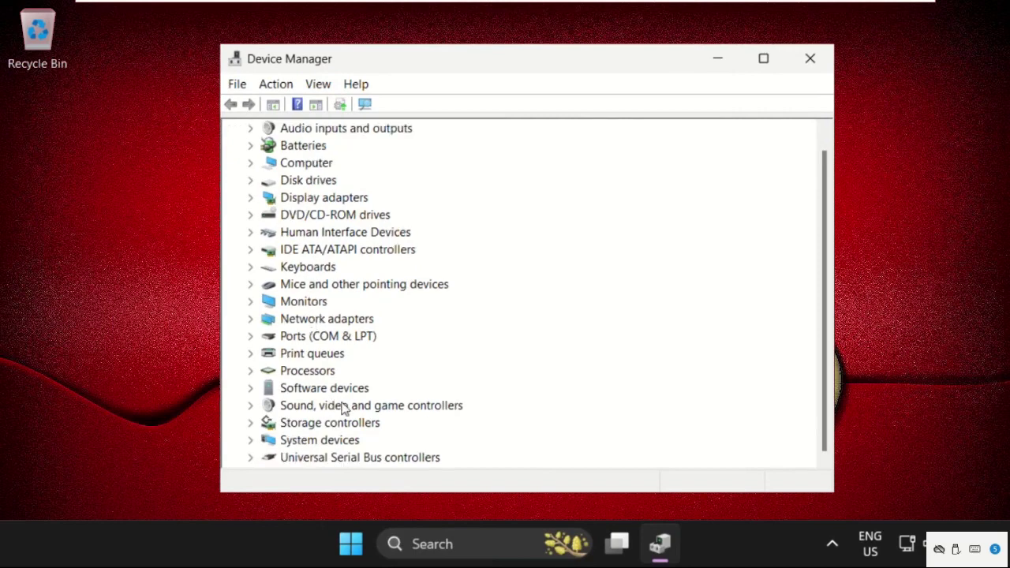
click(250, 406)
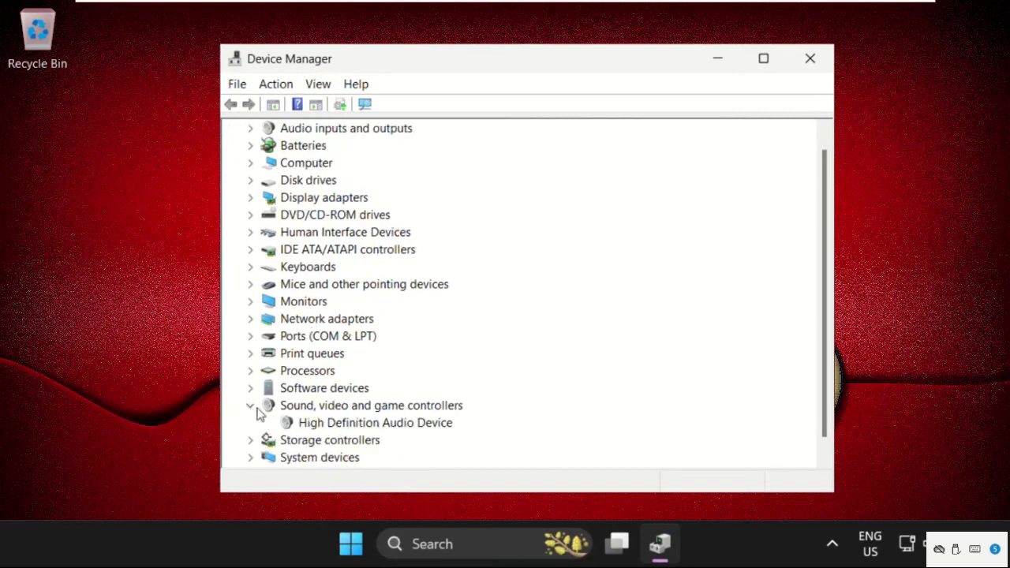
click(361, 426)
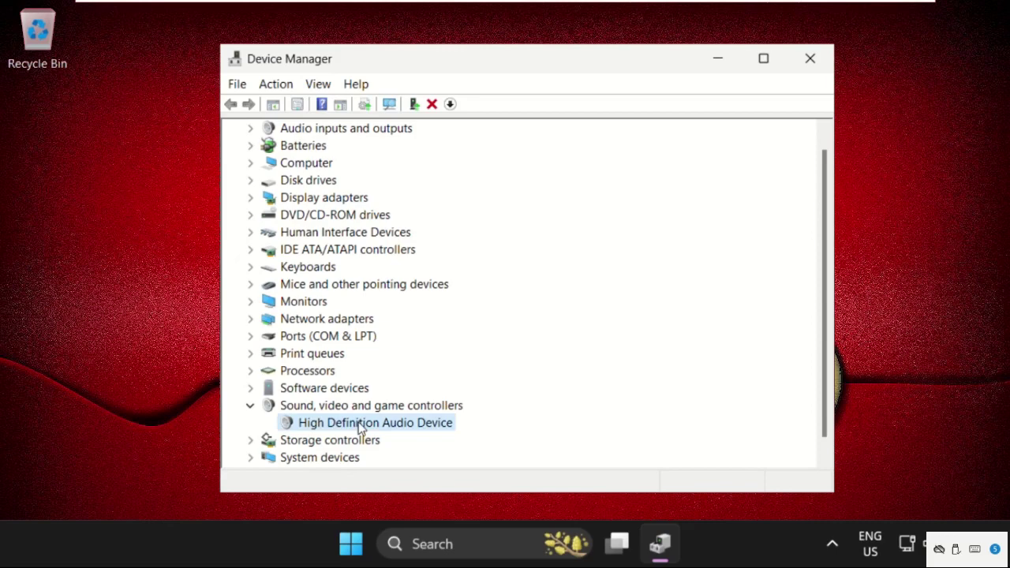
right_click(361, 427)
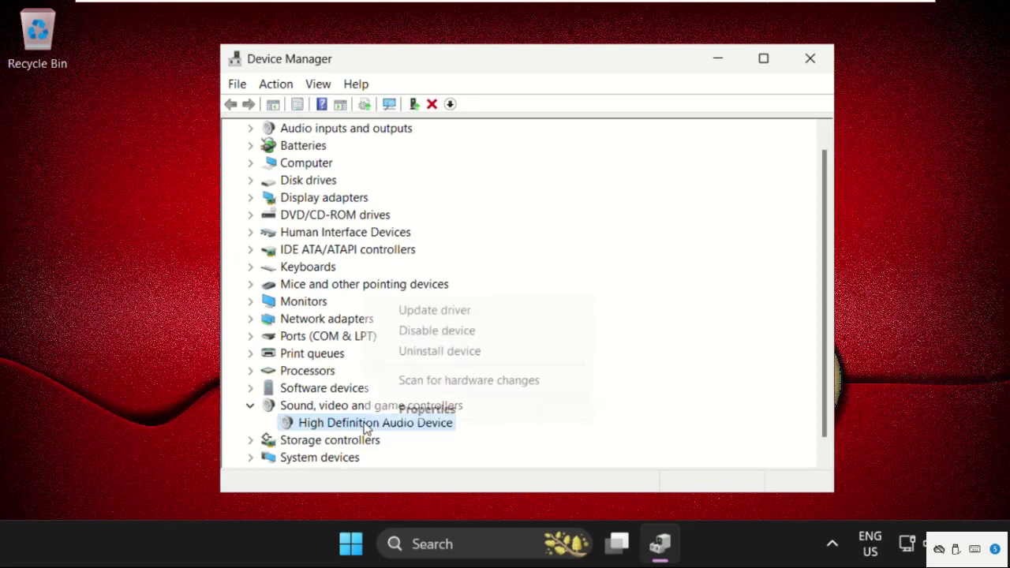
click(436, 409)
click(393, 96)
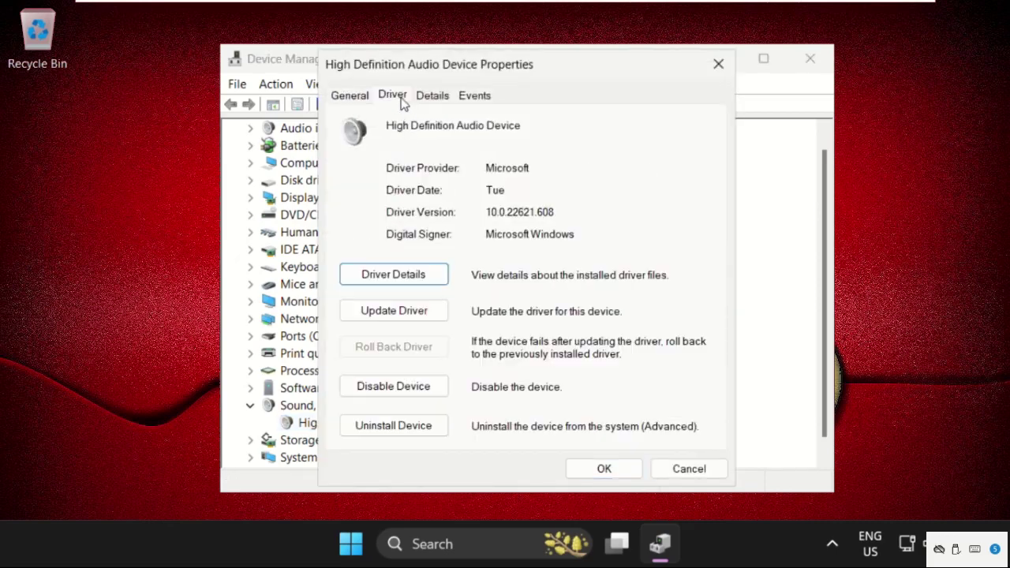
Step: Run an automatic driver search for the High Definition Audio Device and close the update wizard
click(392, 312)
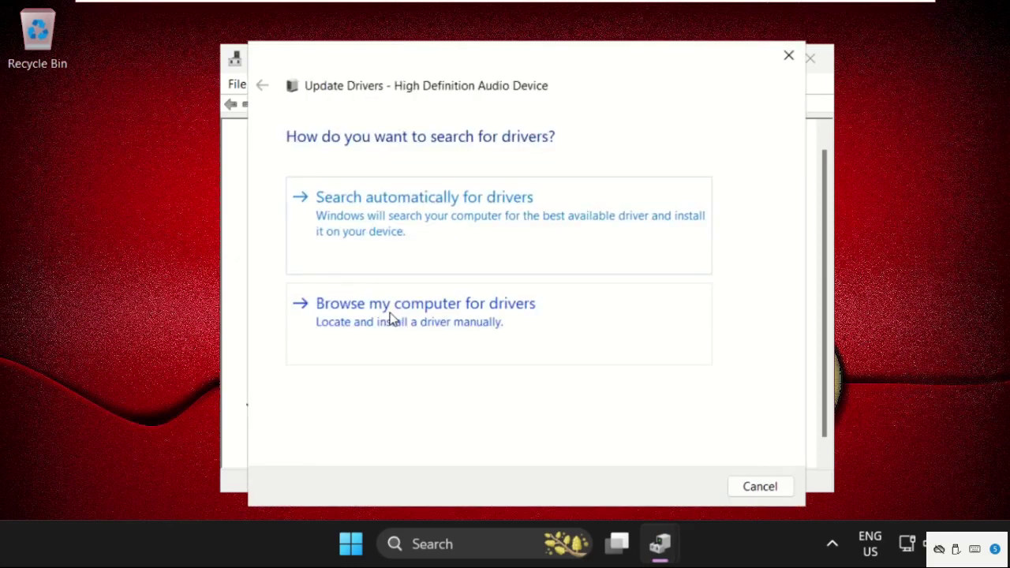
click(418, 225)
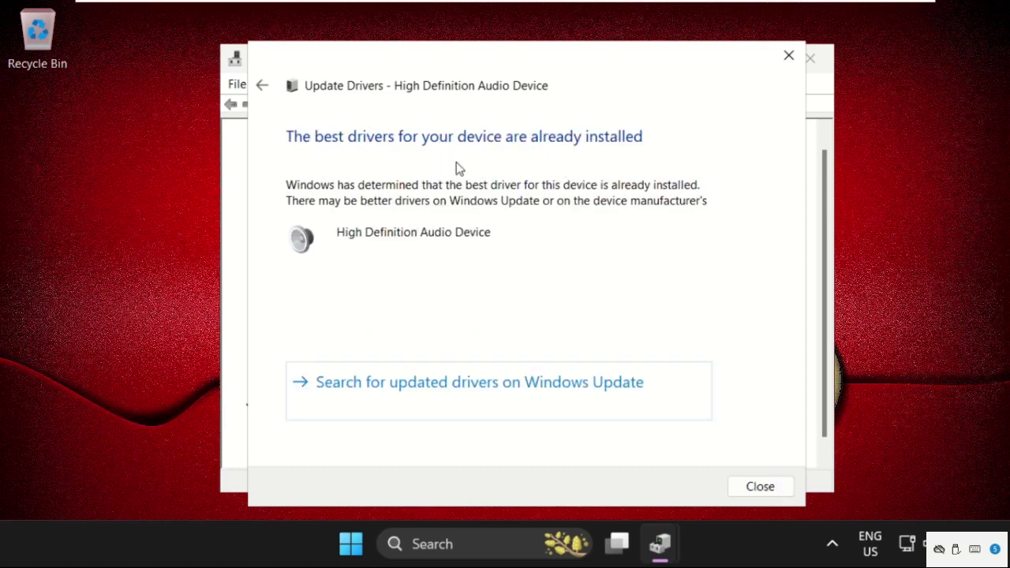
click(788, 56)
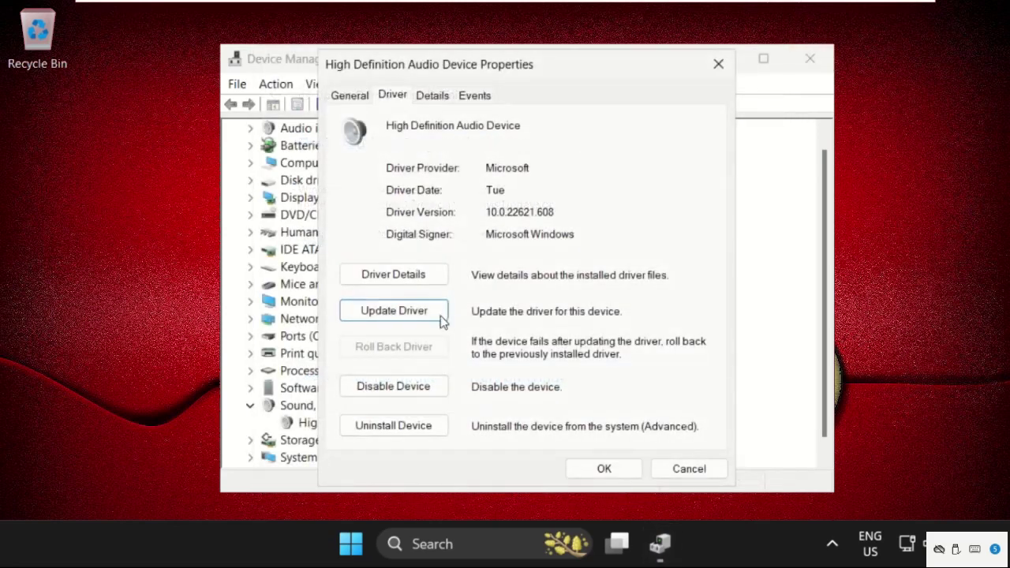
Step: Install the High Definition Audio Device driver manually from the list of drivers available on the computer, accepting the warning, and close Device Manager
click(395, 312)
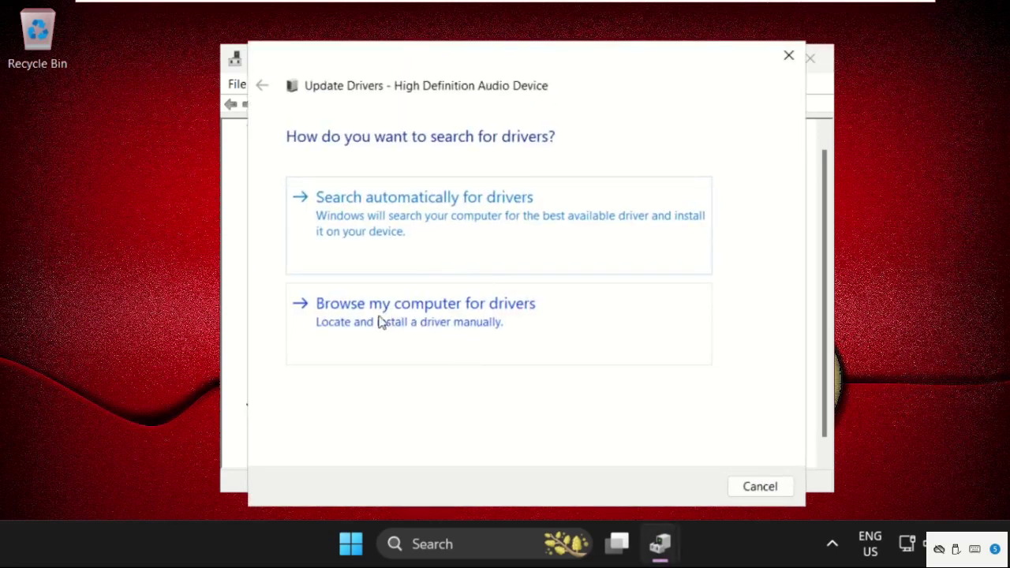
click(436, 322)
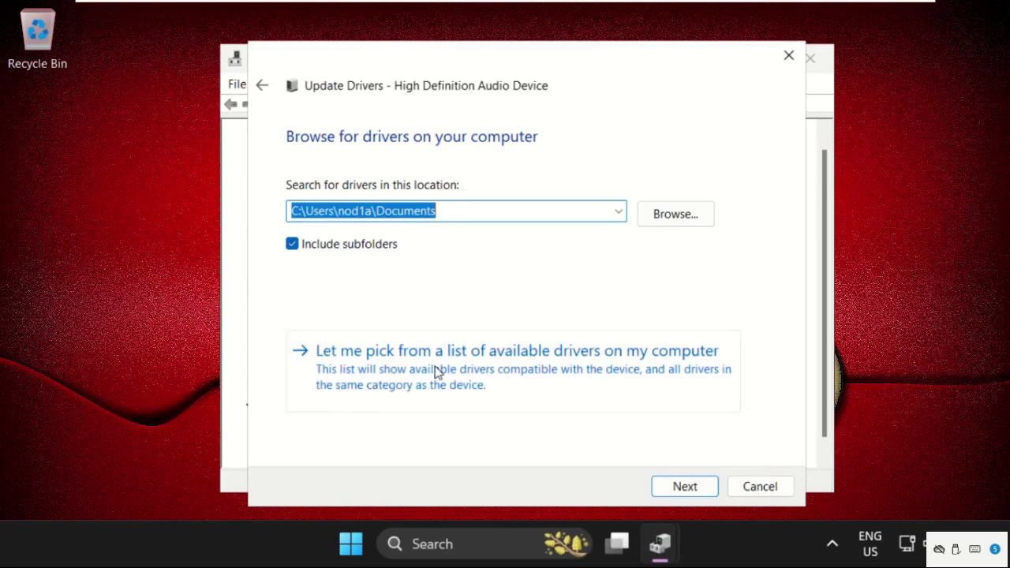
click(551, 381)
click(391, 309)
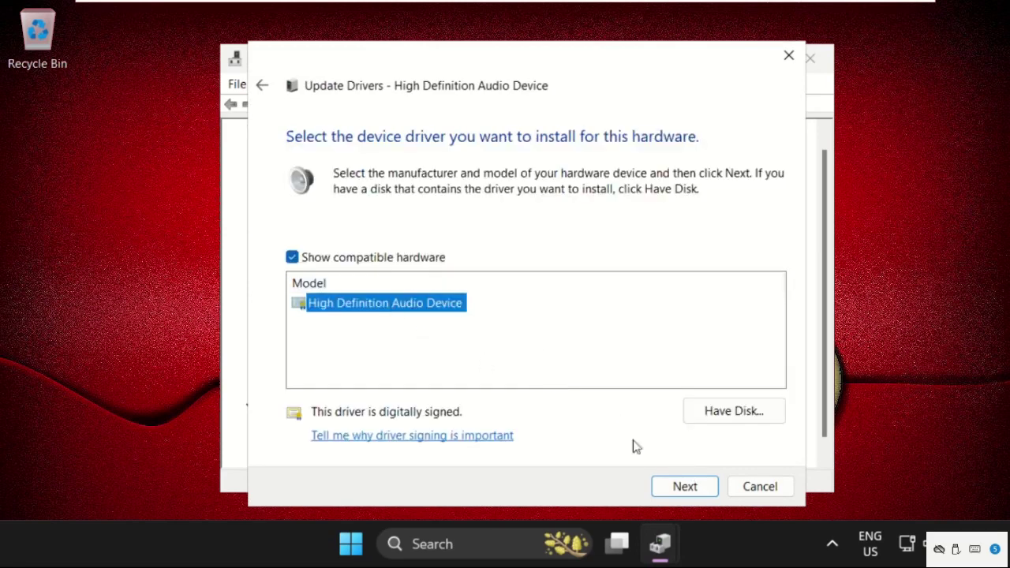
click(683, 485)
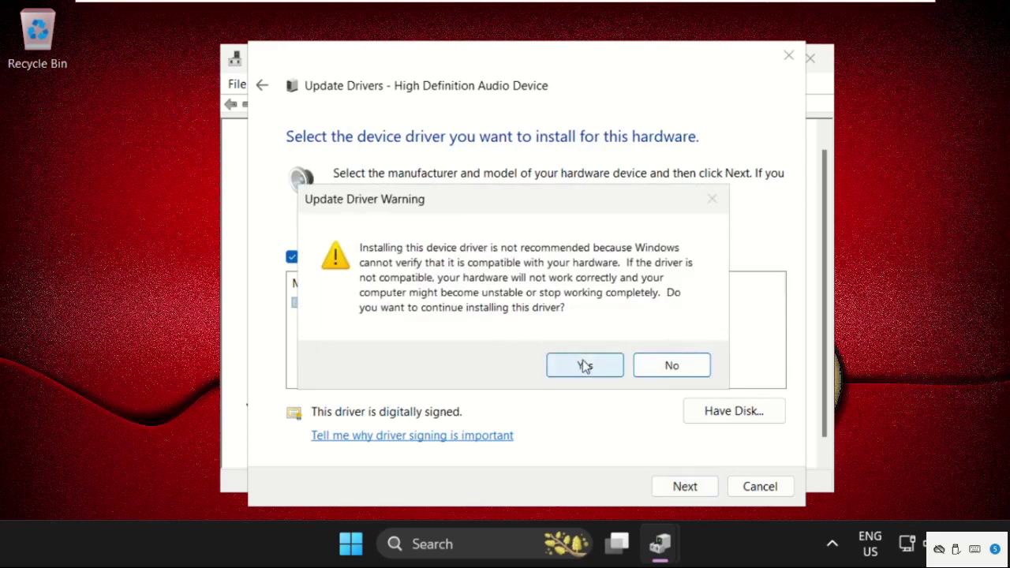
click(584, 366)
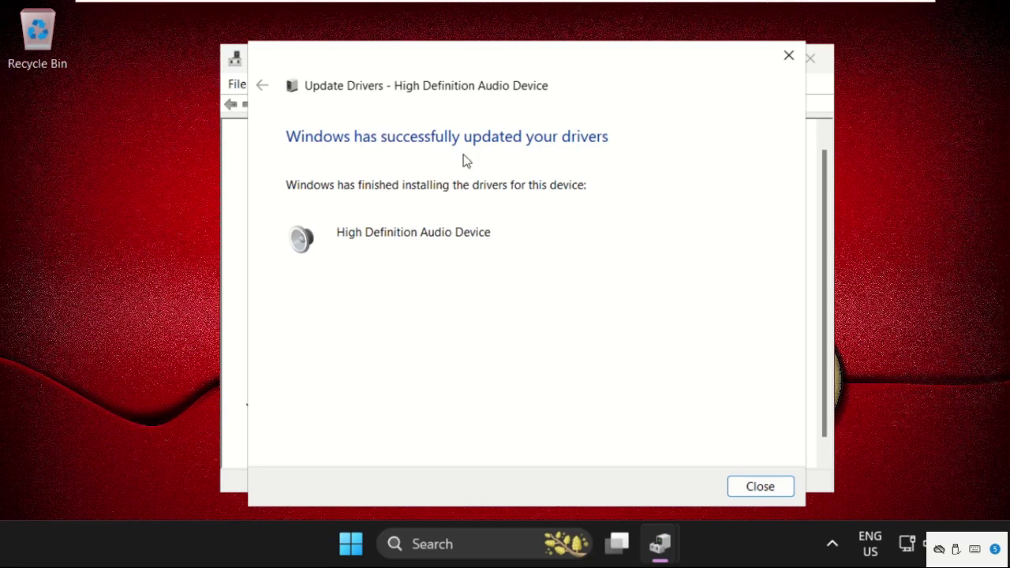
click(755, 485)
click(718, 66)
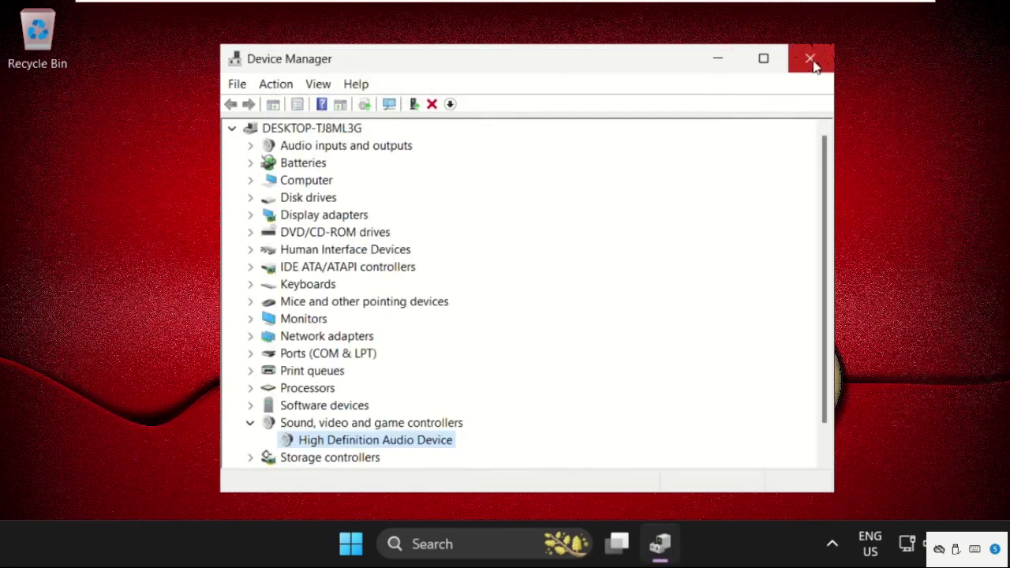
click(811, 60)
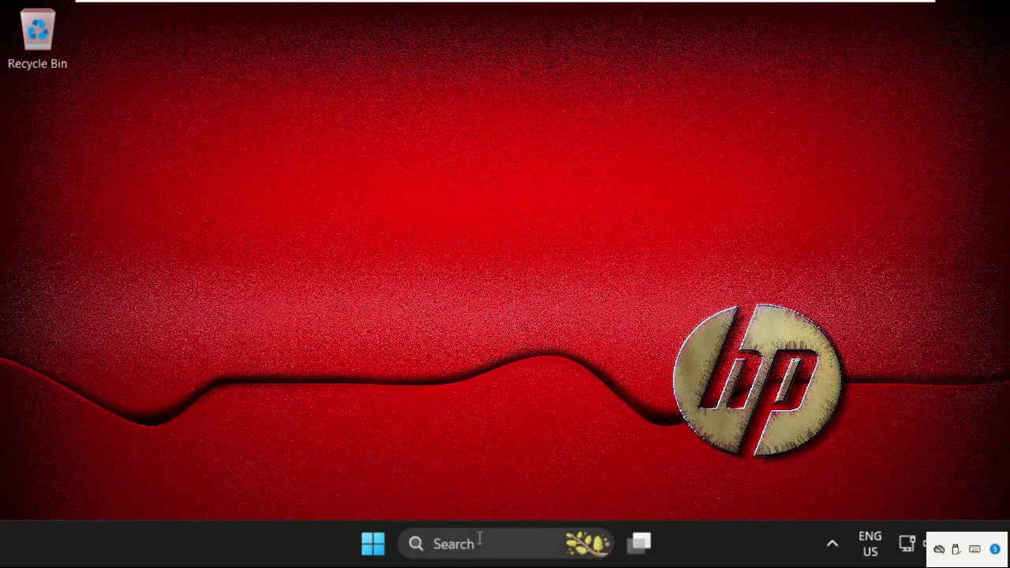
Step: Open Windows Settings and go to Other troubleshooters in the Troubleshoot section of System
click(474, 541)
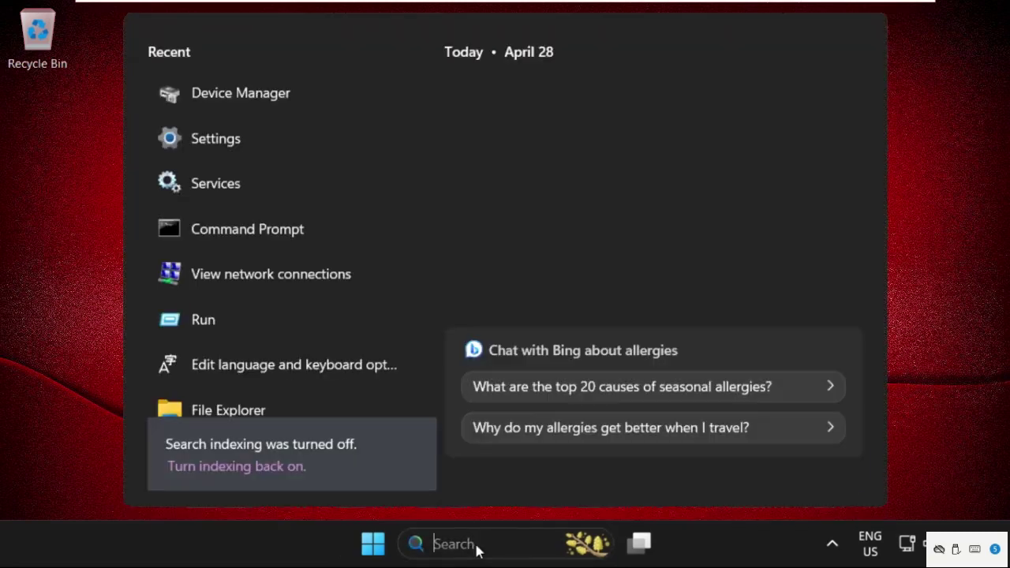
text(settings)
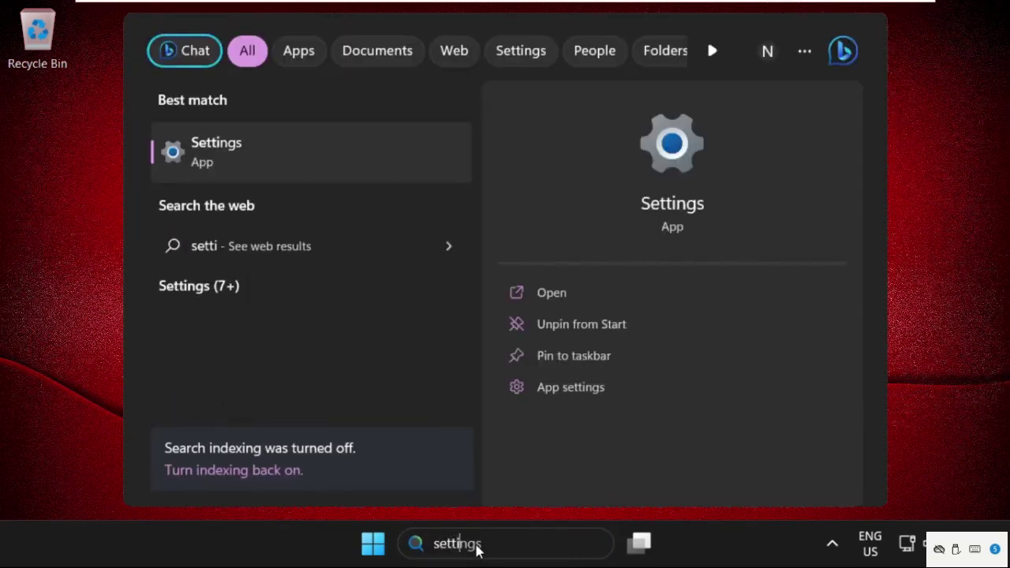
click(306, 155)
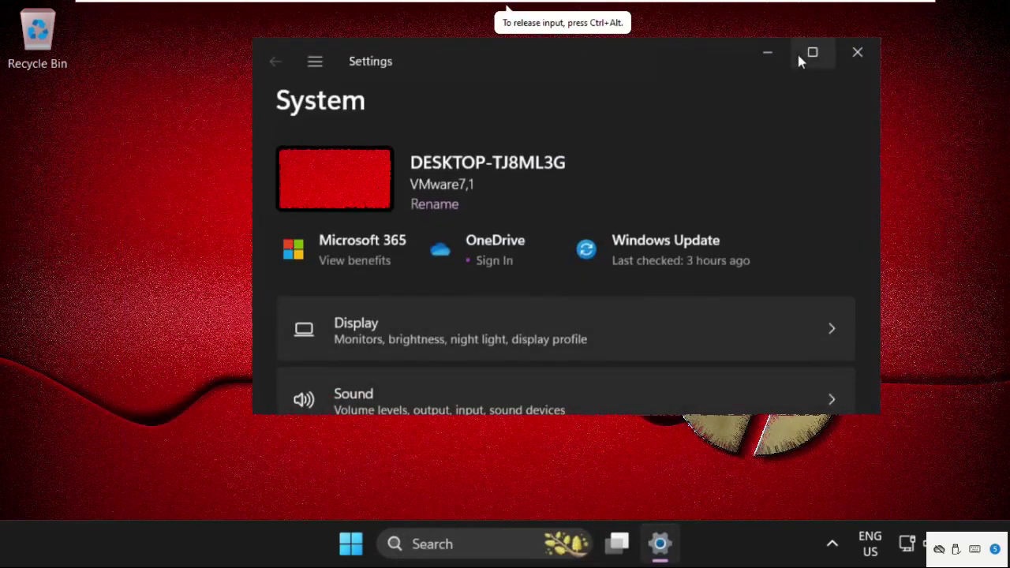
scroll(606, 213, down, 5)
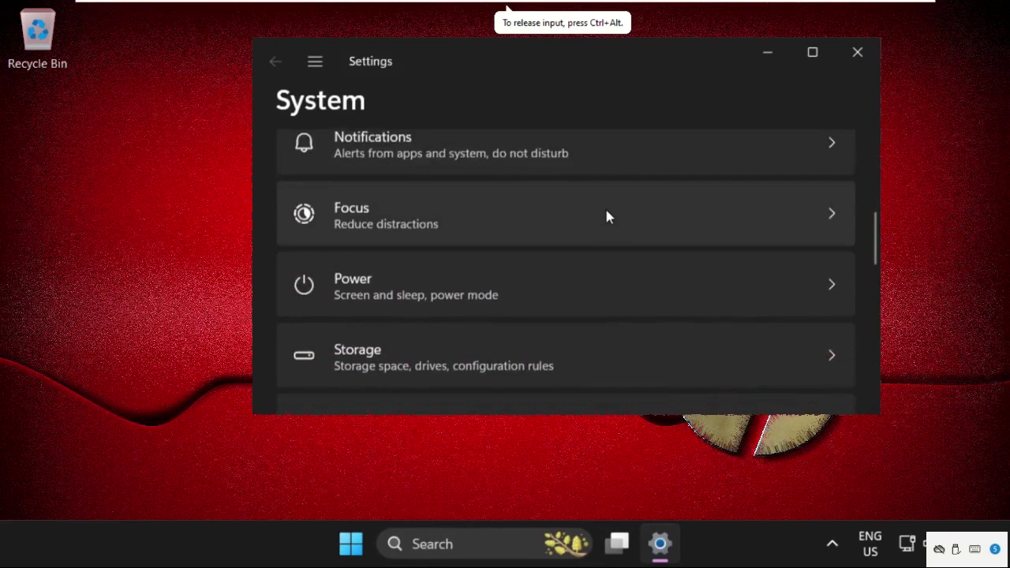
scroll(606, 214, down, 5)
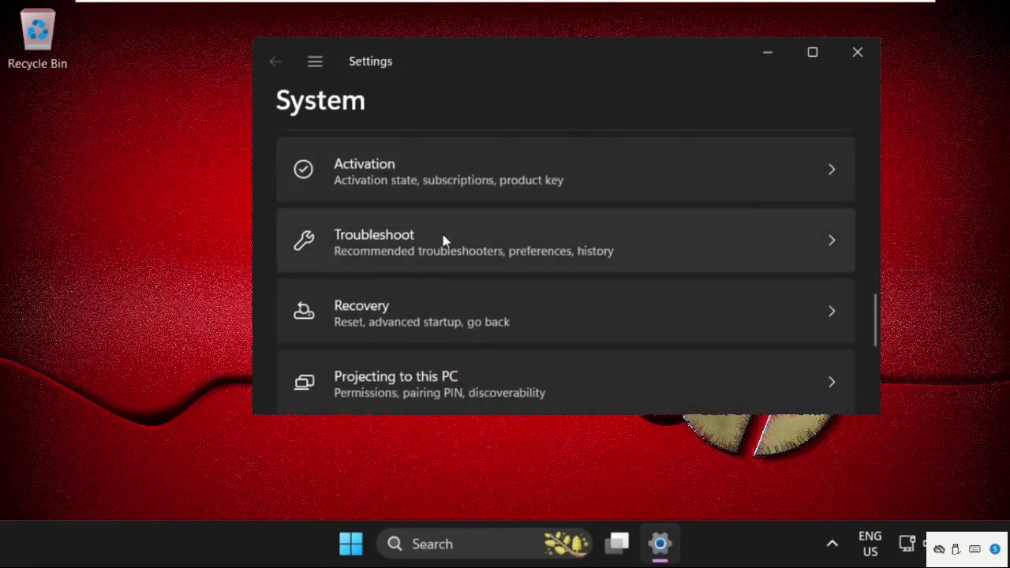
click(493, 264)
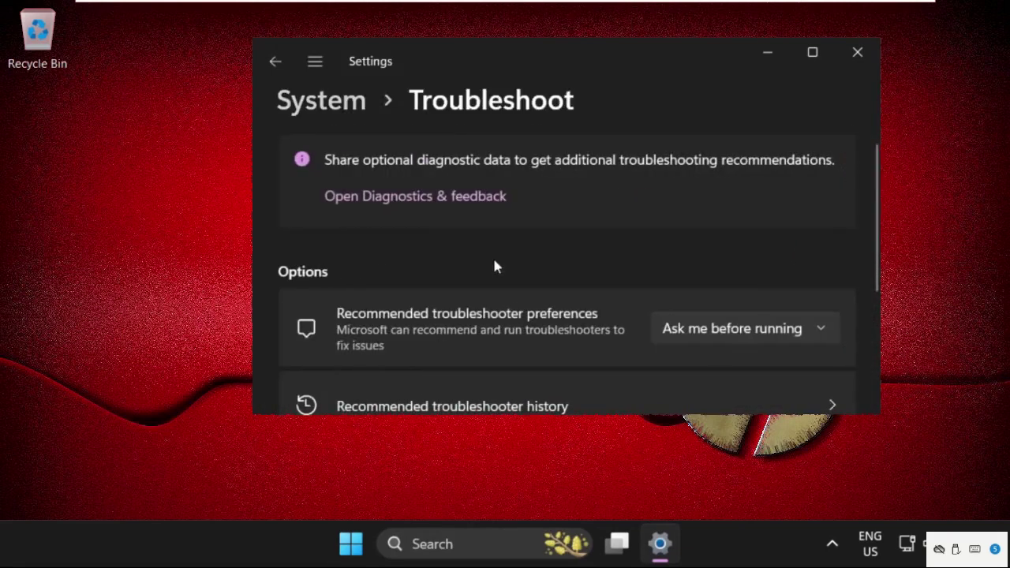
scroll(494, 266, down, 3)
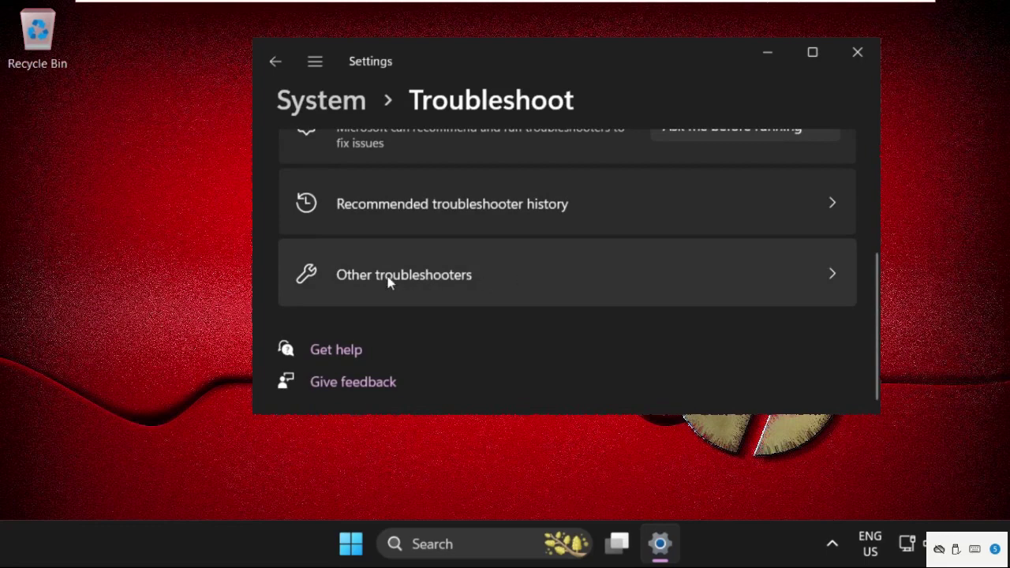
click(494, 284)
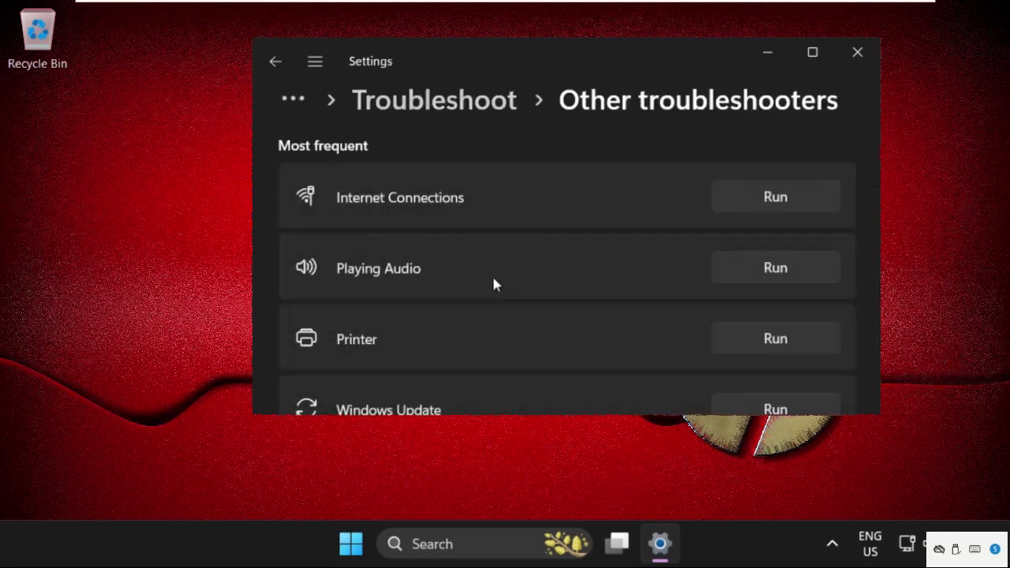
Step: Run the Playing Audio troubleshooter, choose to open Audio Enhancements, and close the troubleshooter
scroll(494, 284, down, 1)
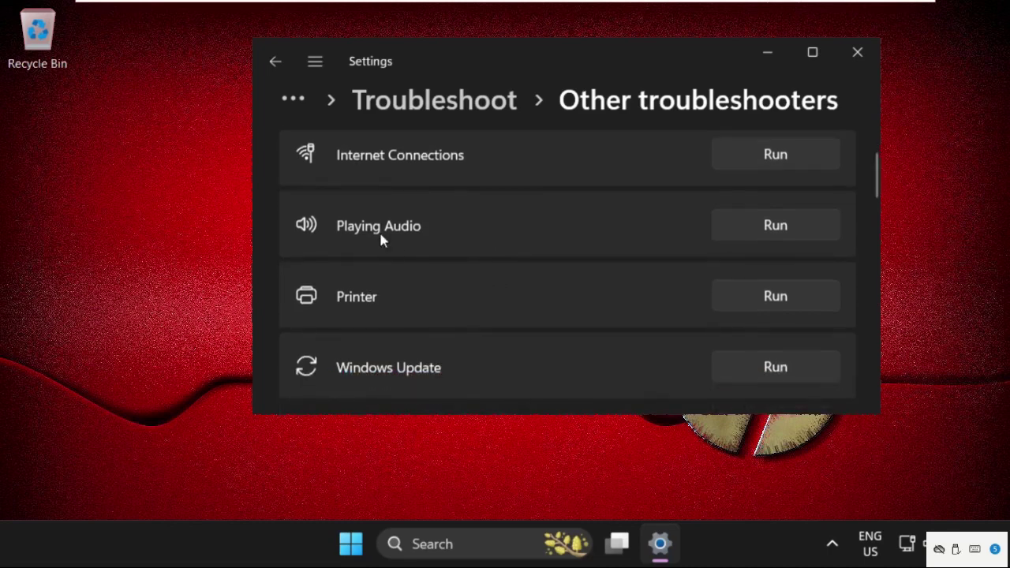
click(798, 228)
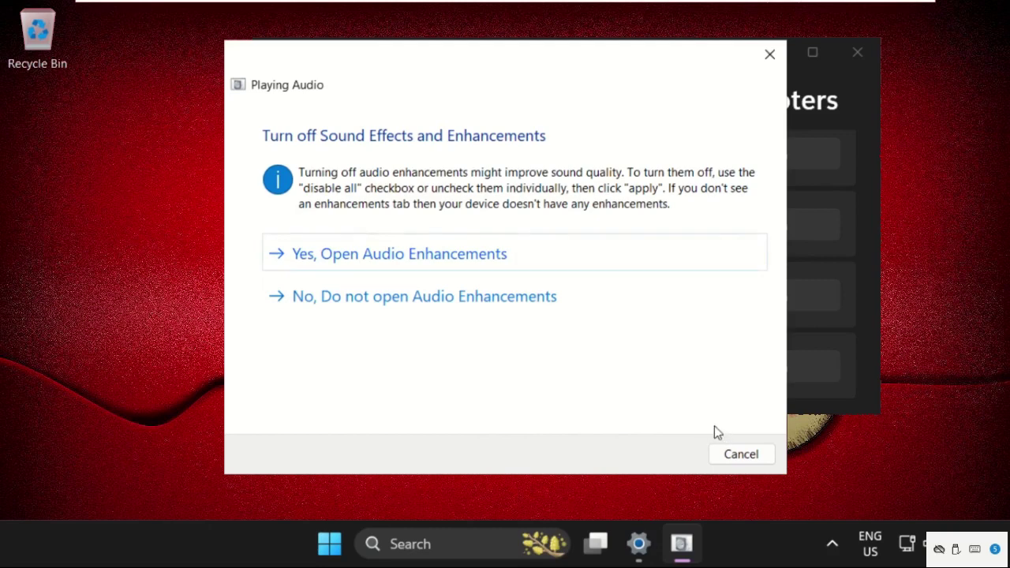
click(386, 260)
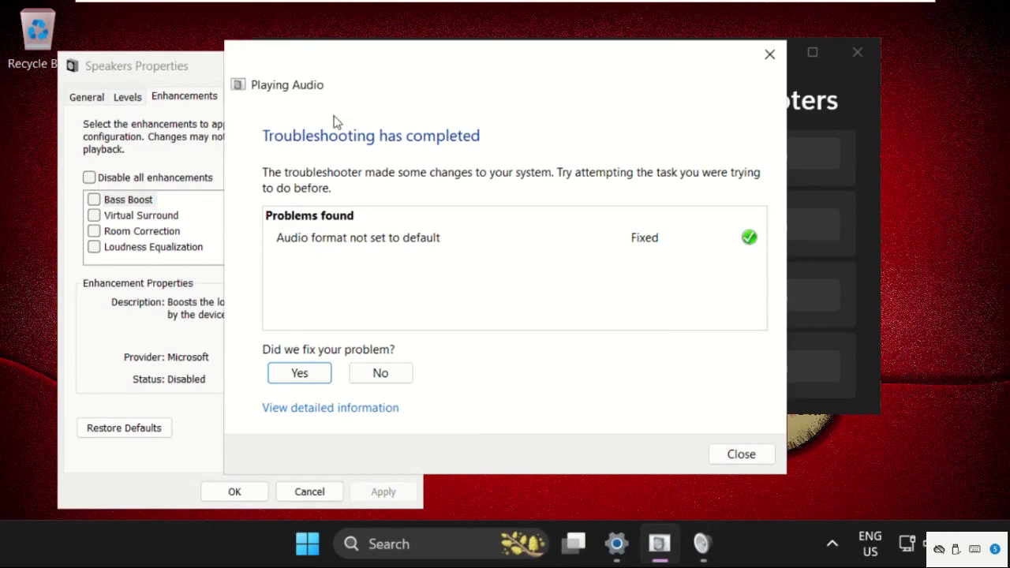
click(741, 454)
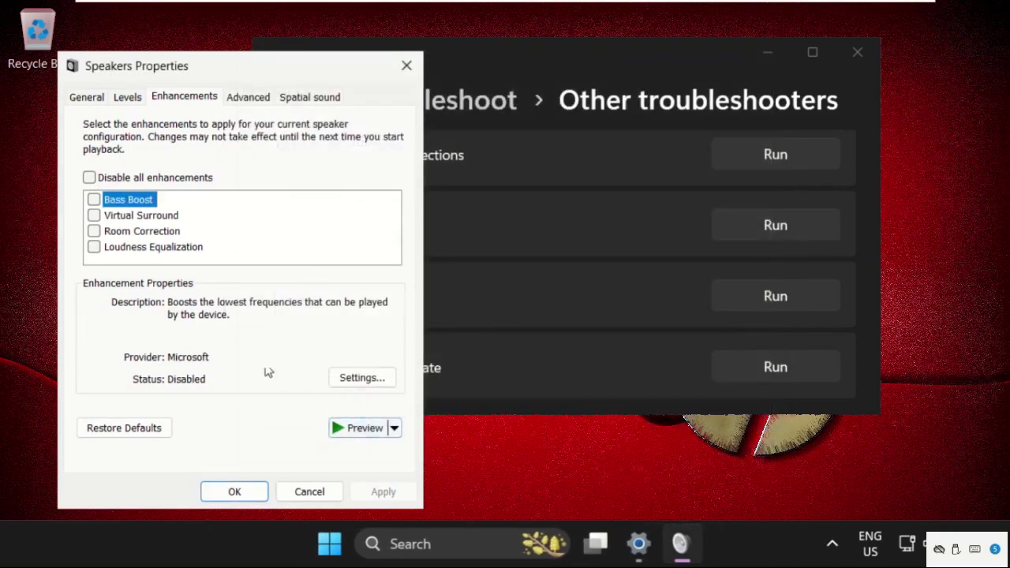
Step: Disable all enhancements in Speakers Properties, apply the change, and close the dialog and Settings
click(91, 180)
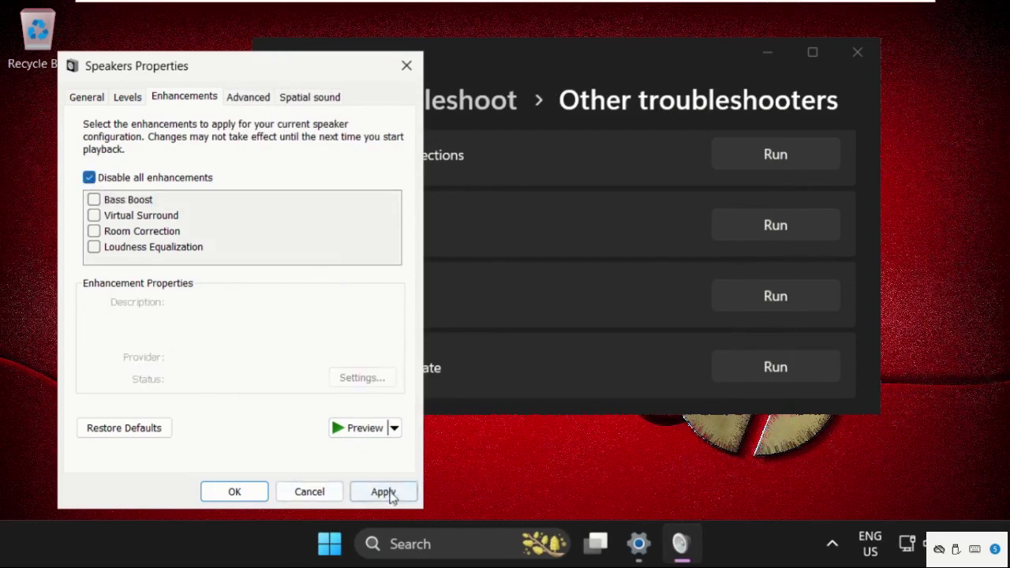
click(384, 491)
click(236, 491)
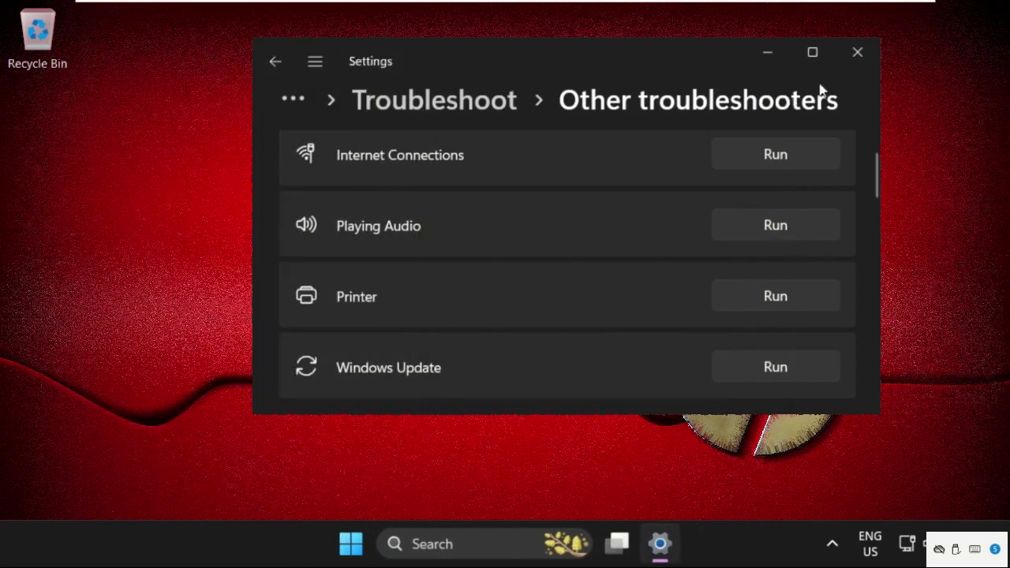
click(857, 55)
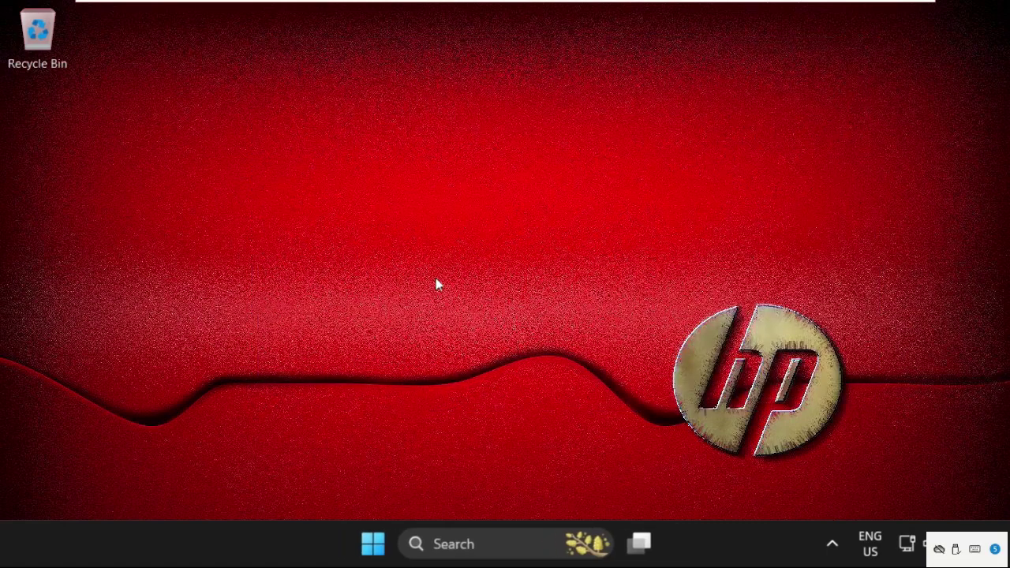